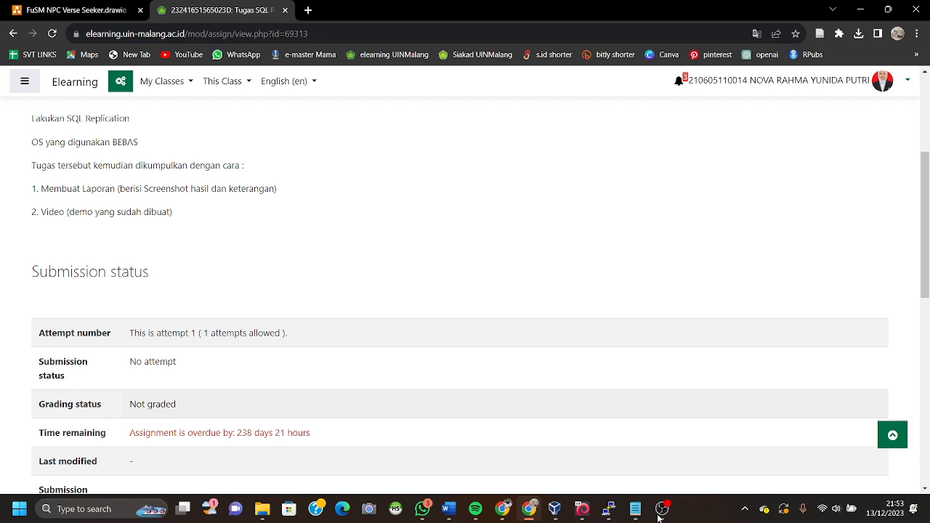
- Review the Tugas SQL Replication assignment page, including its title, operating system requirement and submission instructions
scroll(378, 319, "up", 3)
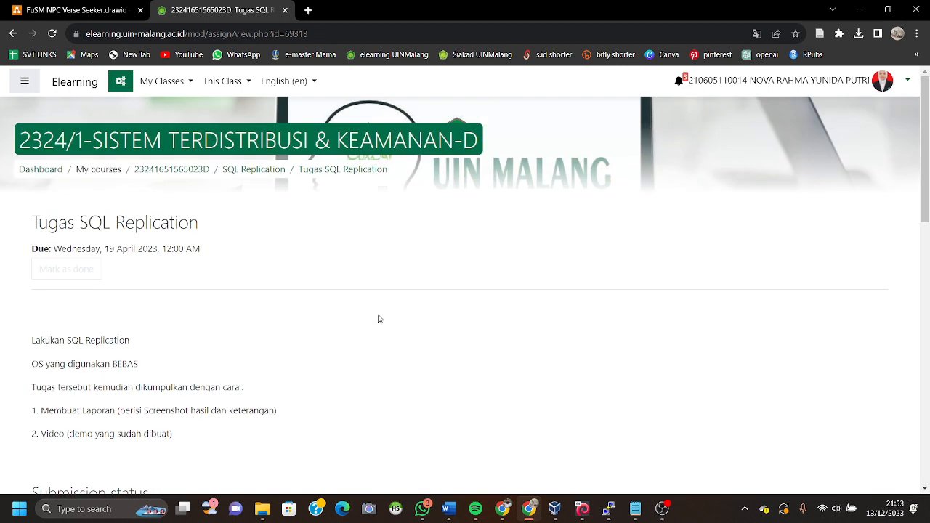
left_click_drag(78, 223, 207, 247)
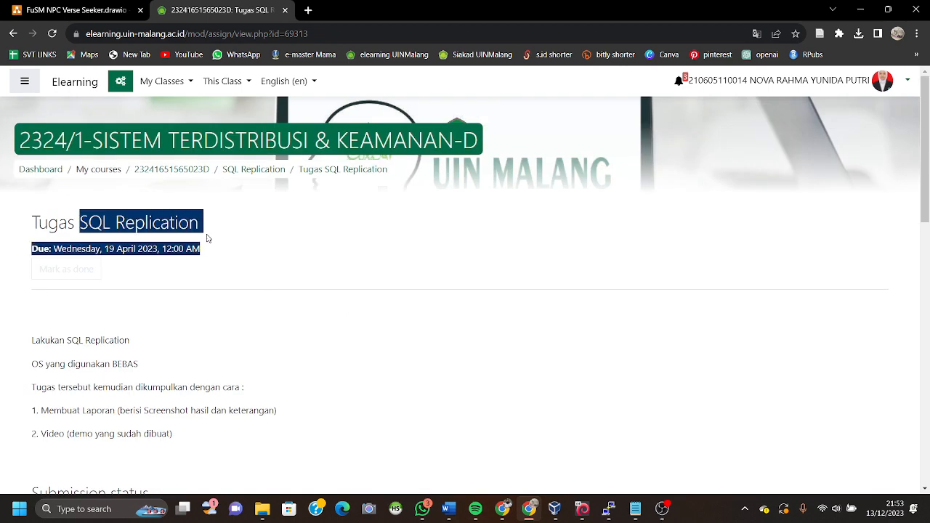
left_click_drag(93, 147, 109, 146)
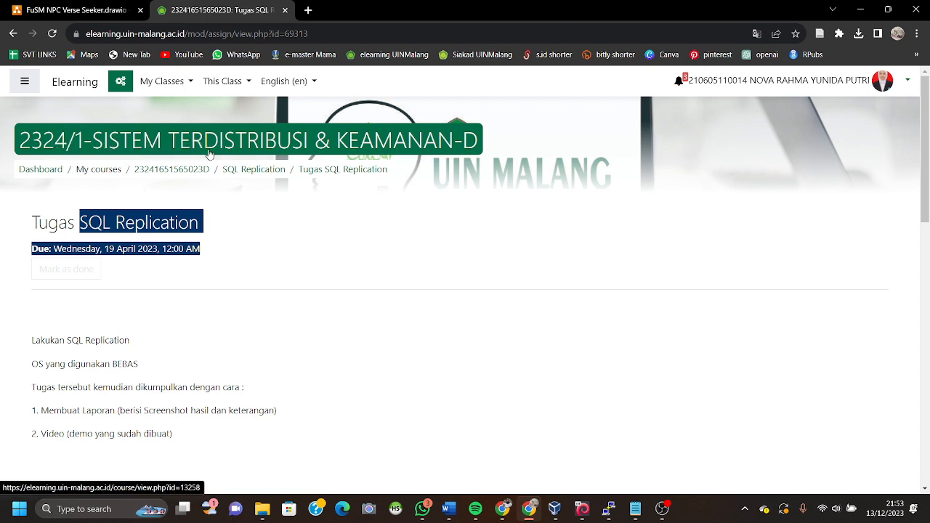
left_click(346, 256)
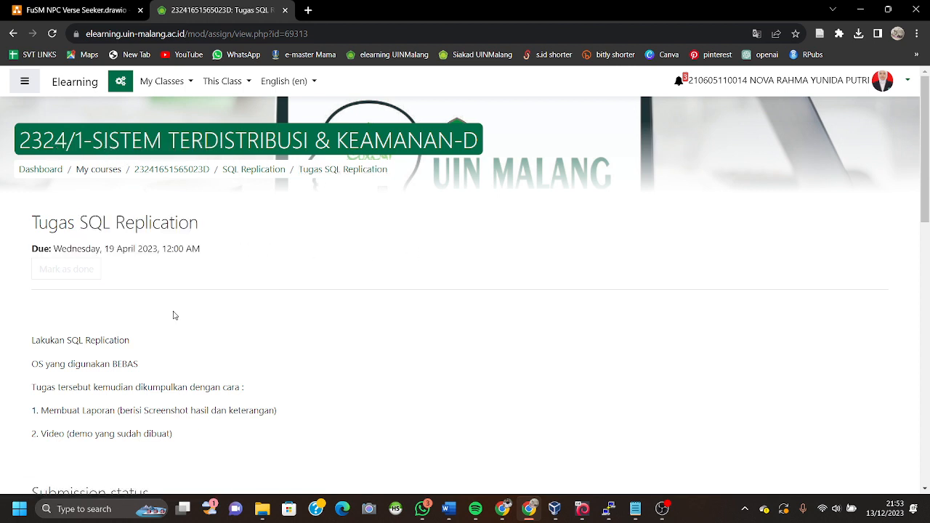
scroll(114, 321, "down", 2)
scroll(115, 320, "down", 1)
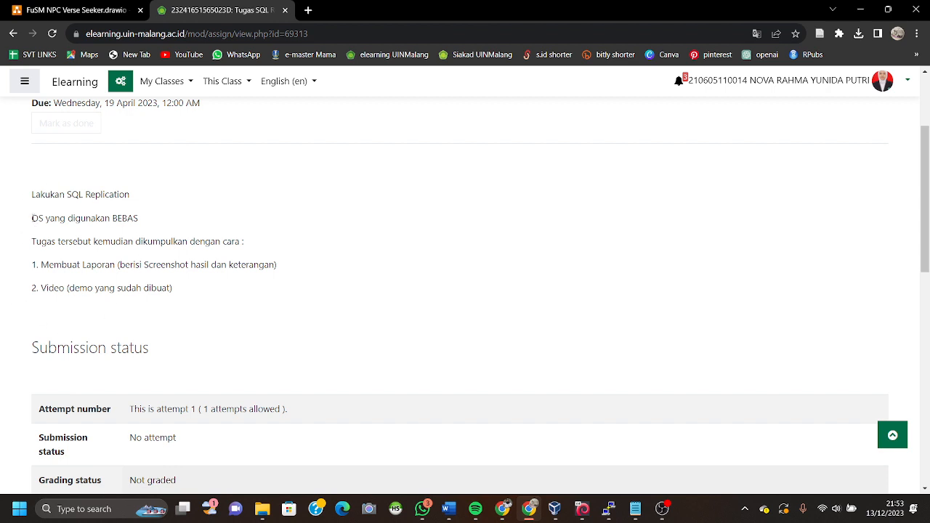
mouse_move(32, 218)
left_mouse_down()
mouse_move(82, 218)
mouse_move(110, 195)
mouse_move(136, 205)
mouse_move(38, 218)
left_mouse_up()
left_click(182, 227)
- Switch to Oracle VM VirtualBox Manager and bring up the running Debian Server 1 and Debian Server 2 consoles side by side
left_click(554, 509)
left_click(554, 509)
left_click(555, 509)
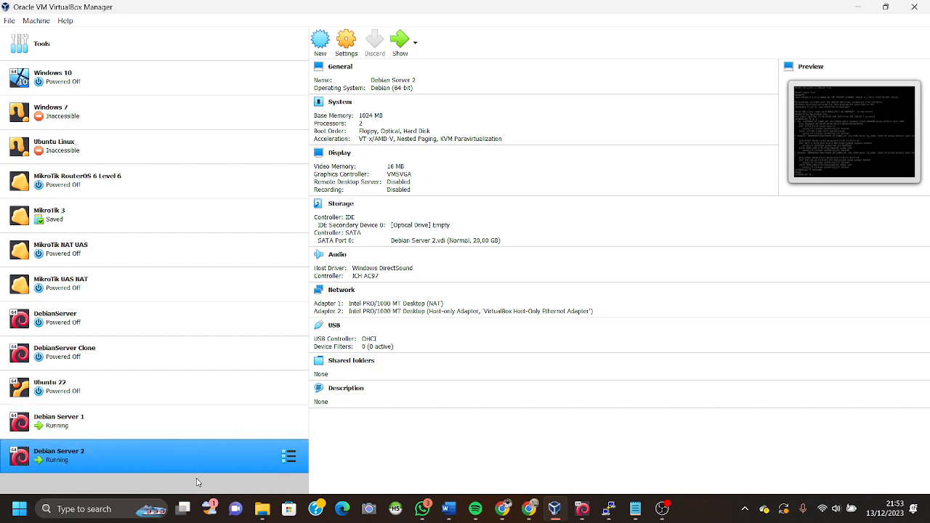
mouse_move(580, 513)
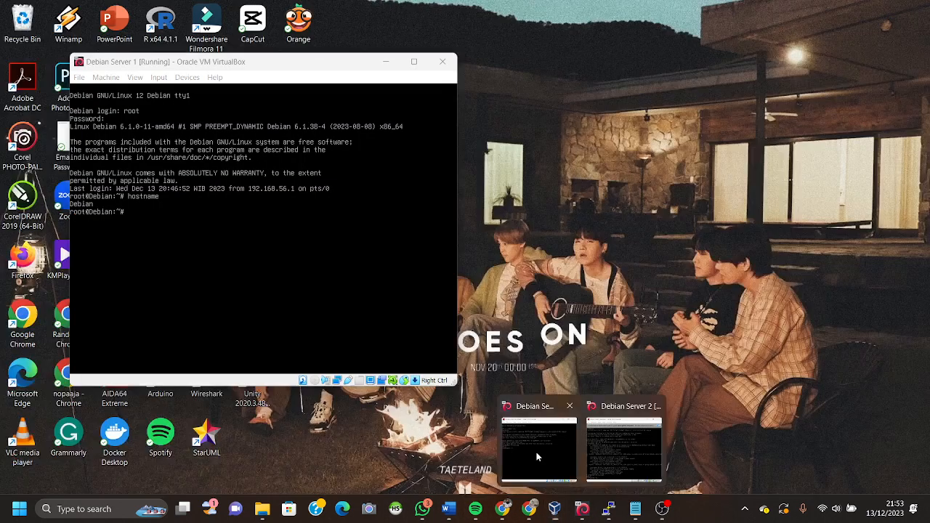
left_click(538, 456)
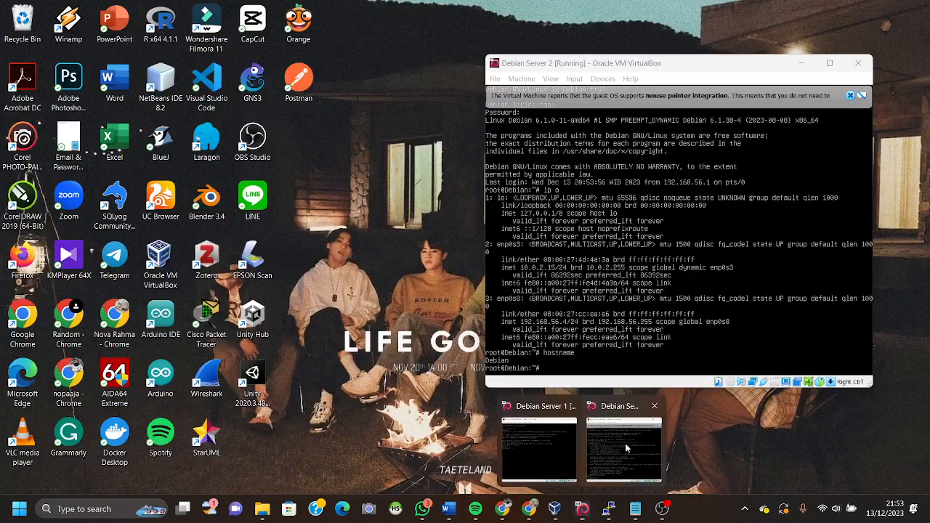
left_click(625, 443)
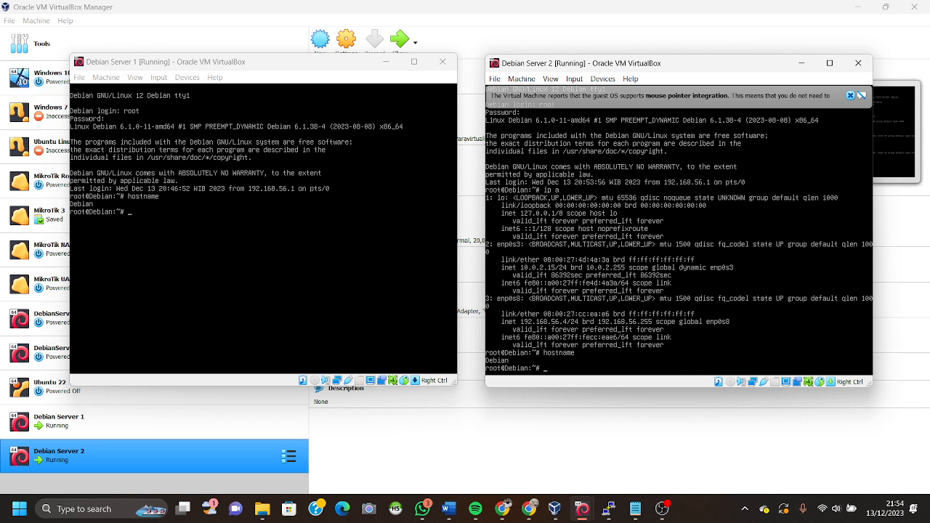
- Run "ip a" on Debian Server 1 and on Debian Server 2 to check their network addresses
left_click(254, 211)
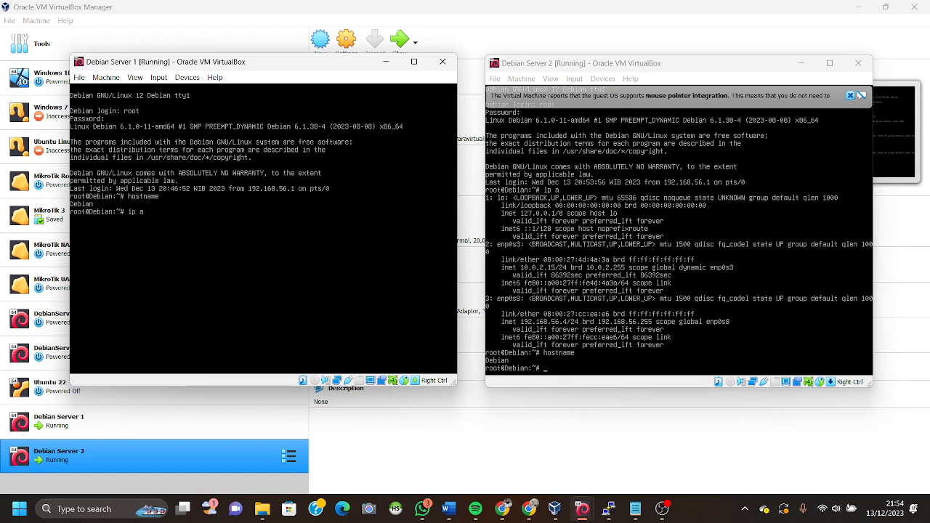
type("ip a")
key("Return")
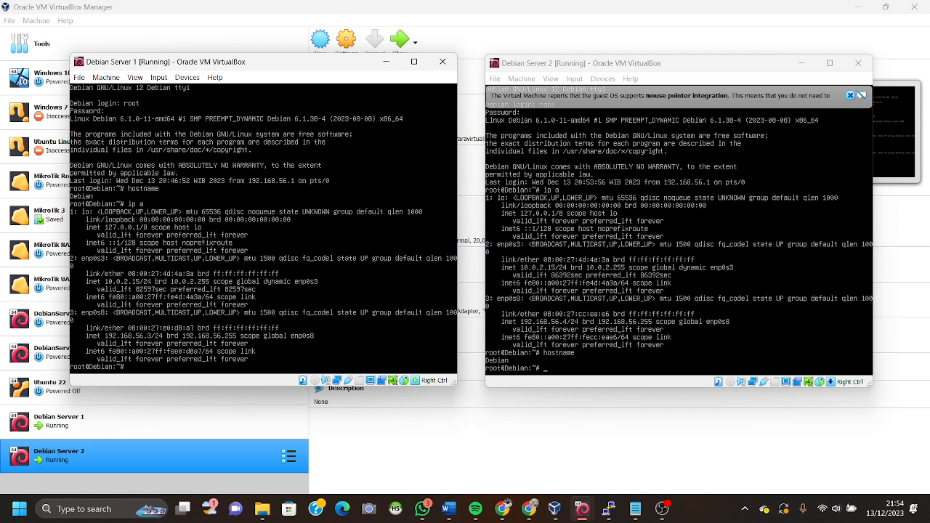
left_click(679, 254)
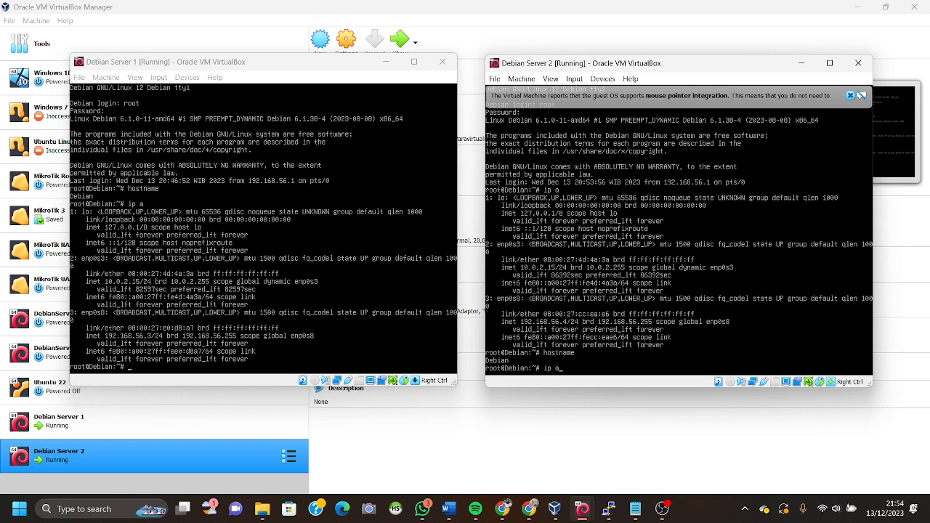
type("ip a")
key("Return")
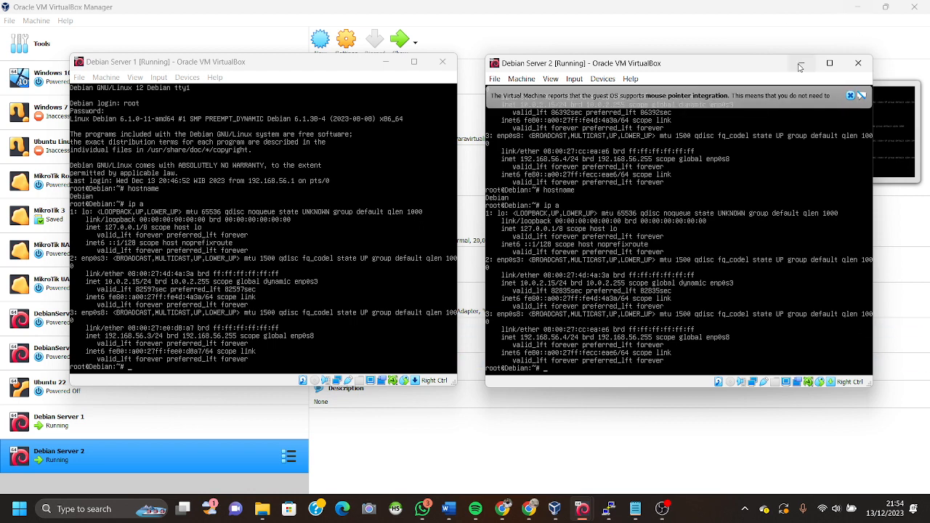
- Switch to the Chrome window with the replication guide and check the phpMyAdmin addresses of both servers, 192.168.56.3 and 192.168.56.4
left_click(501, 509)
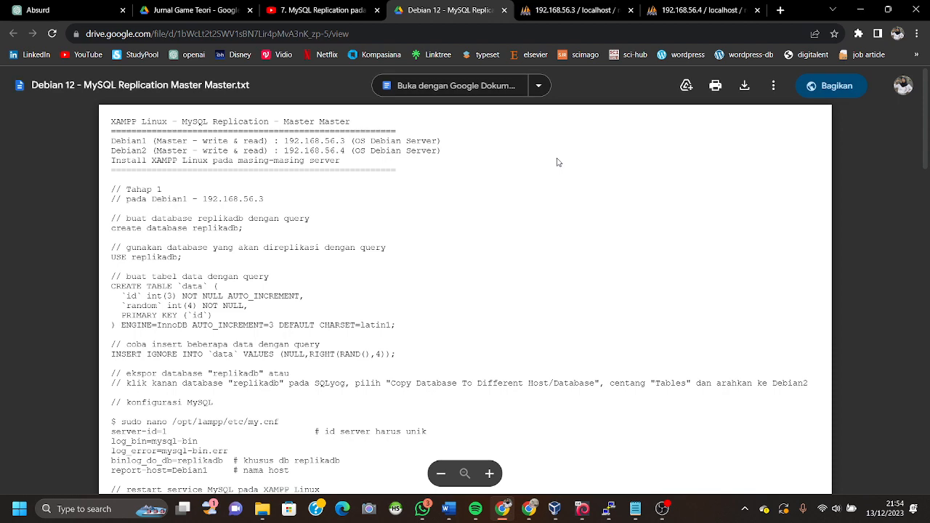
left_click(569, 9)
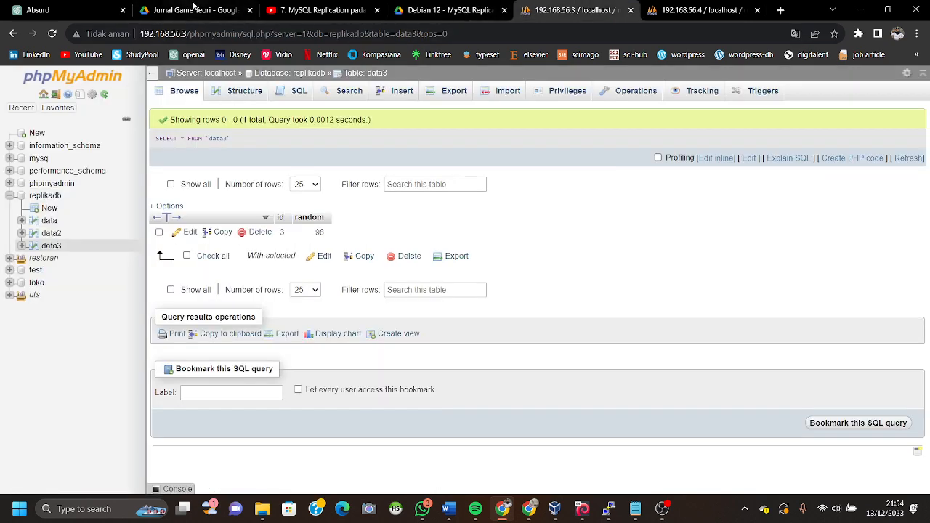
left_click_drag(143, 34, 190, 34)
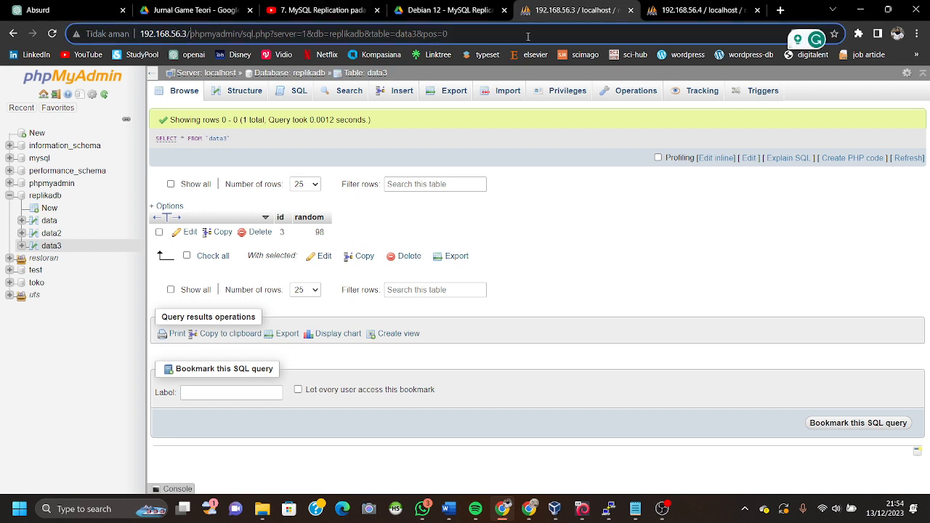
left_click(686, 10)
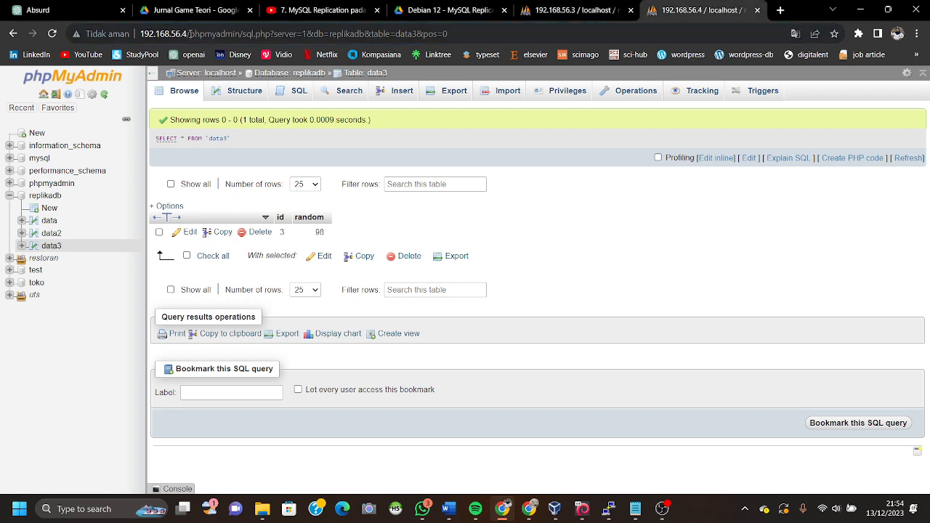
left_click_drag(190, 34, 134, 33)
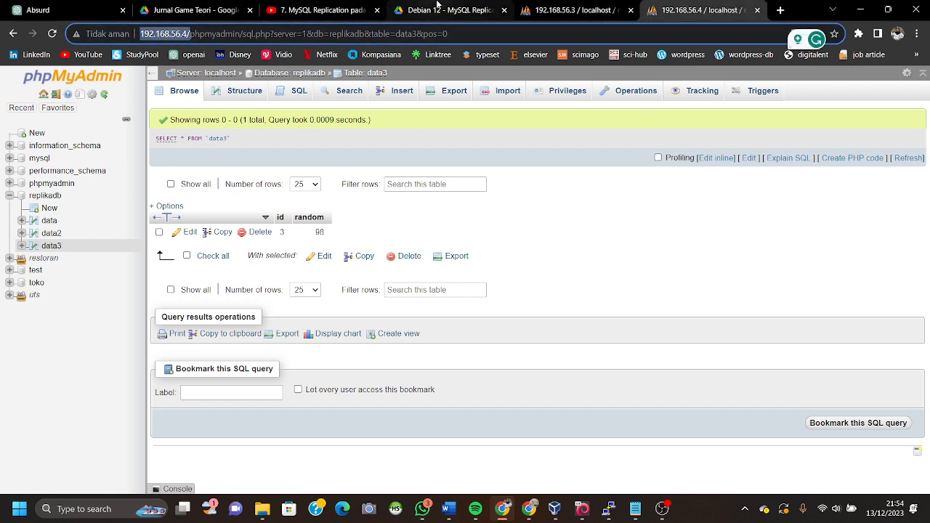
- Review the guide's replikadb creation query and open the replikadb database structure in phpMyAdmin on 192.168.56.3
left_click(446, 9)
scroll(472, 357, "down", 1)
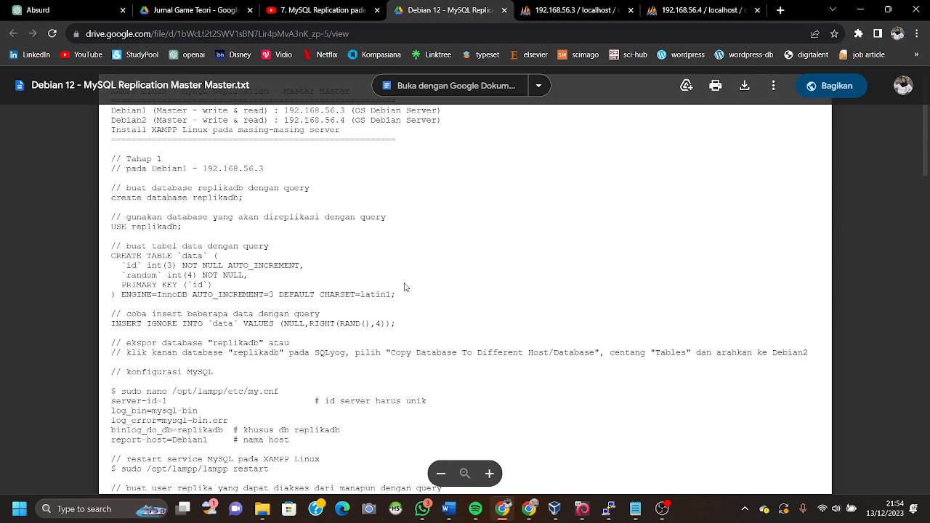
scroll(404, 287, "up", 1)
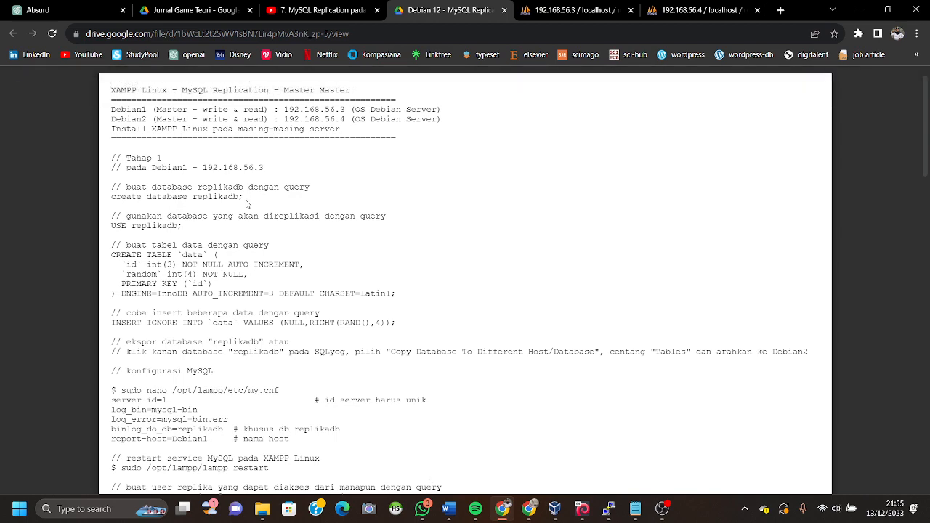
left_click_drag(245, 201, 147, 197)
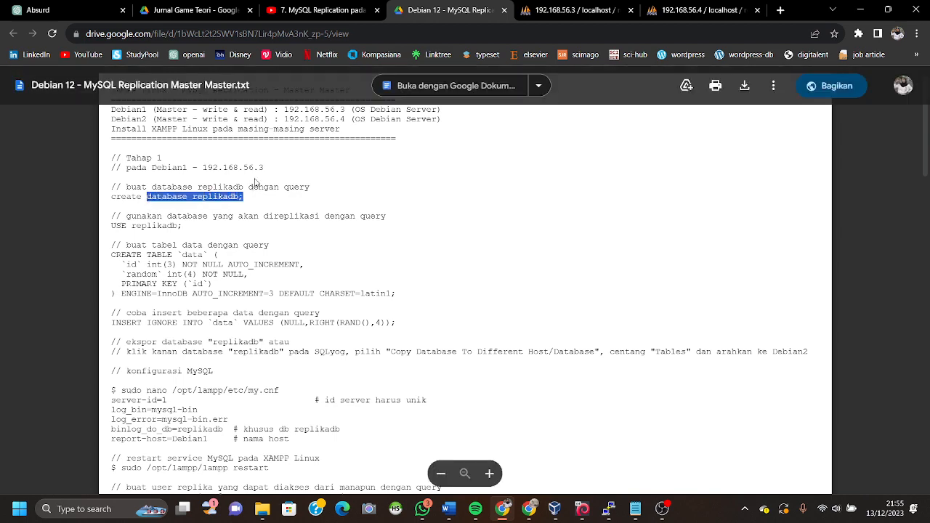
left_click(547, 9)
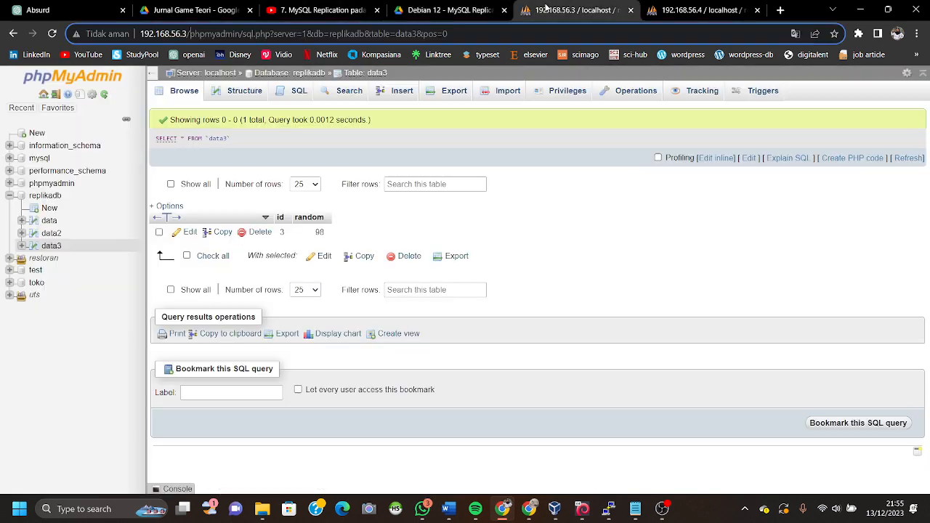
left_click(45, 196)
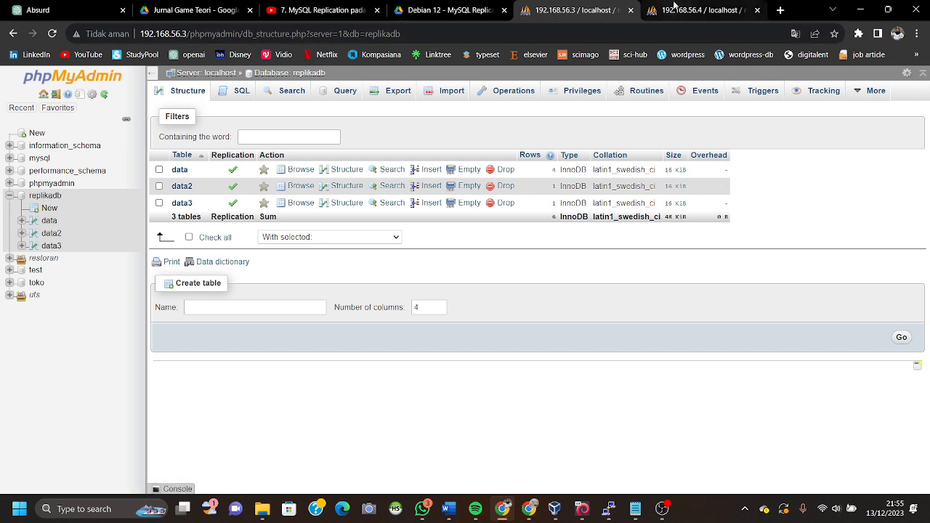
- Review the CREATE TABLE query in the replication guide and copy the query "INSERT IGNORE INTO `data` VALUES (NULL,RIGHT(RAND(),4));"
left_click(427, 7)
scroll(314, 252, "down", 1)
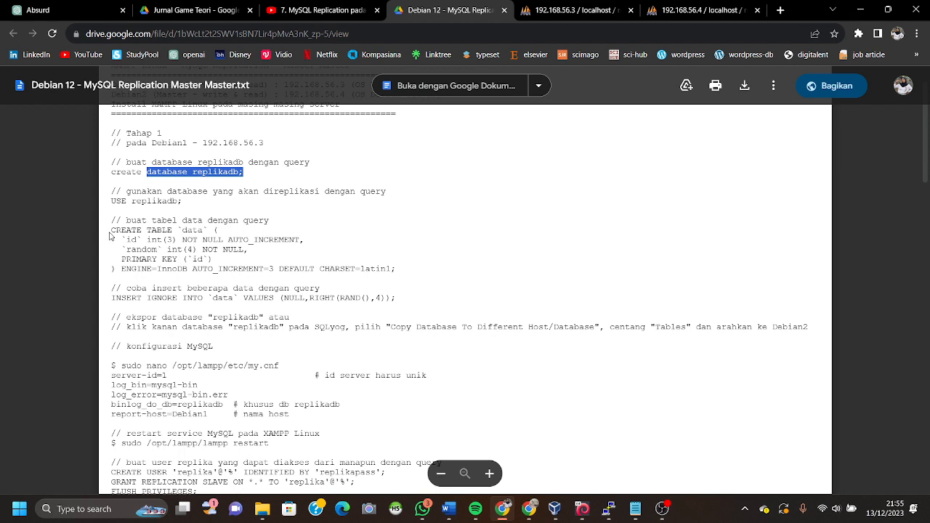
left_click_drag(111, 230, 226, 234)
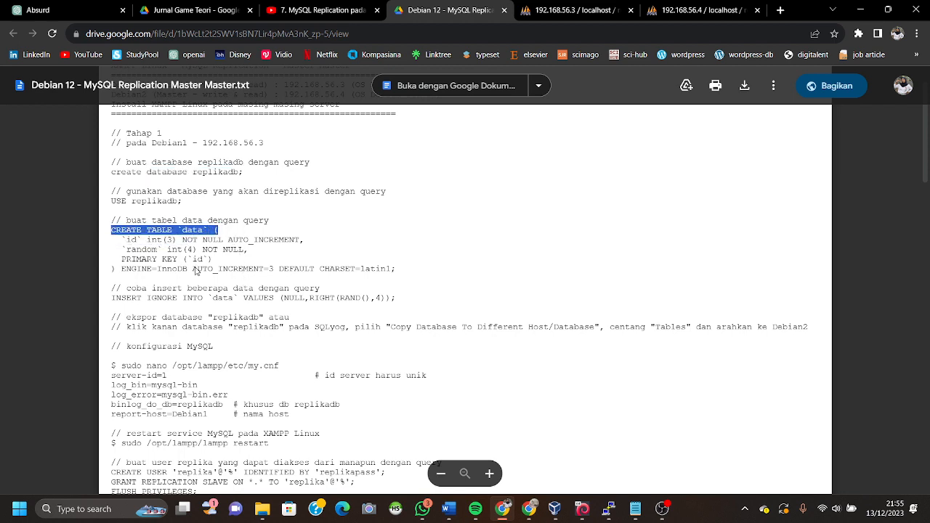
left_click_drag(109, 298, 417, 306)
key("ctrl+c")
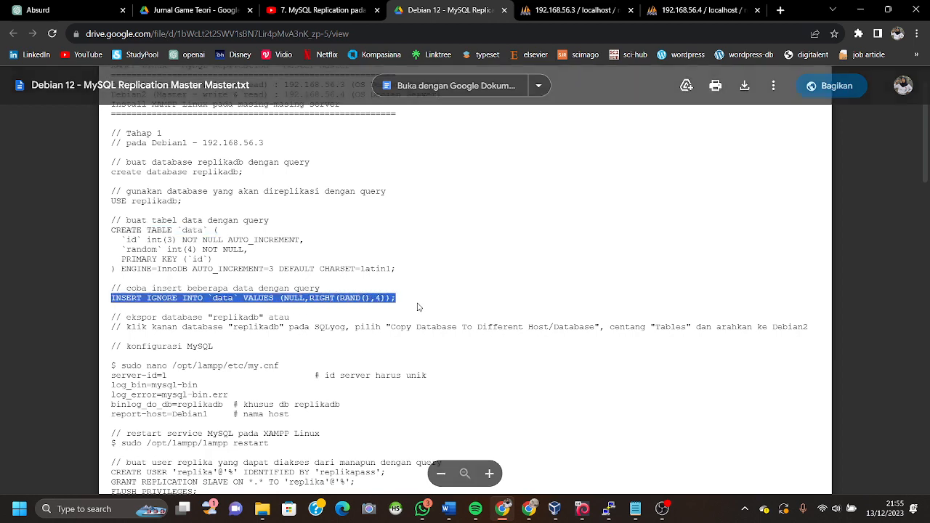
left_click(432, 219)
- Run "INSERT IGNORE INTO `data3` VALUES (NULL,RIGHT(RAND(),5));" on replikadb at 192.168.56.3, adapting the copied query
left_click(551, 7)
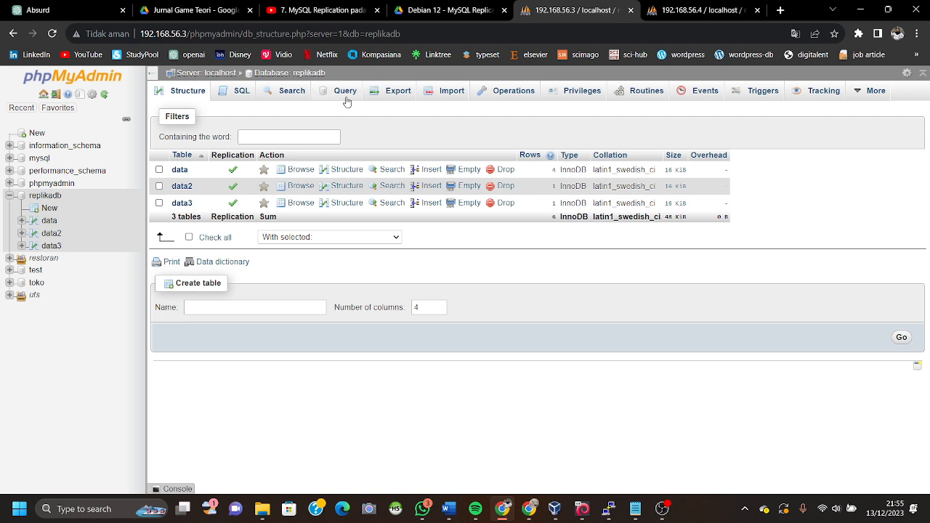
left_click(671, 6)
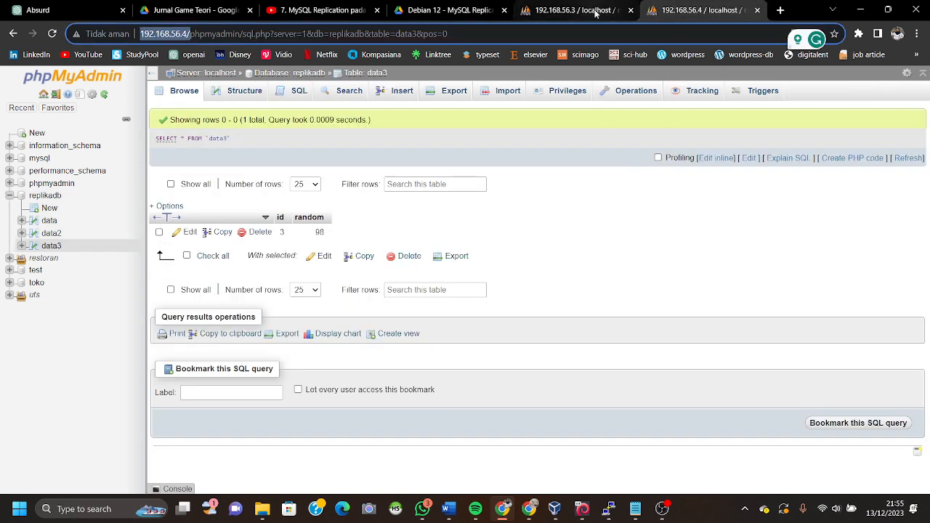
left_click(572, 9)
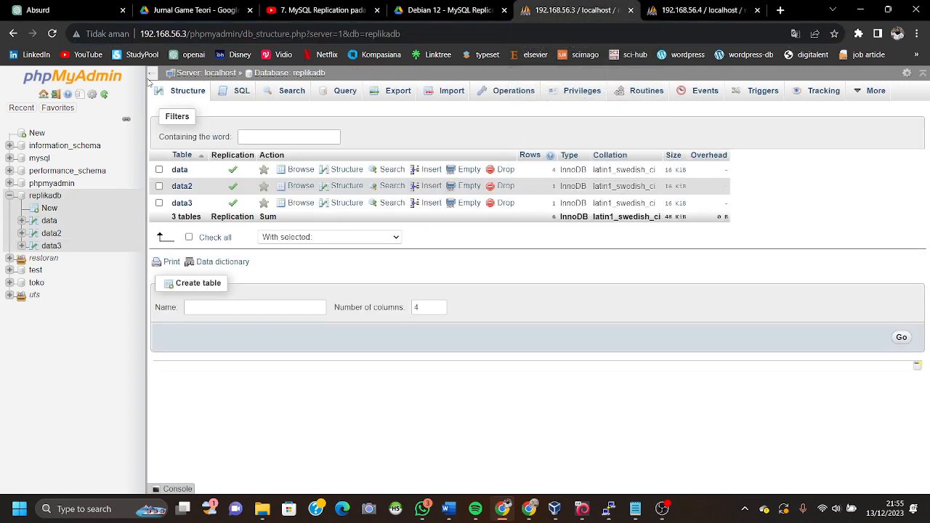
left_click(240, 91)
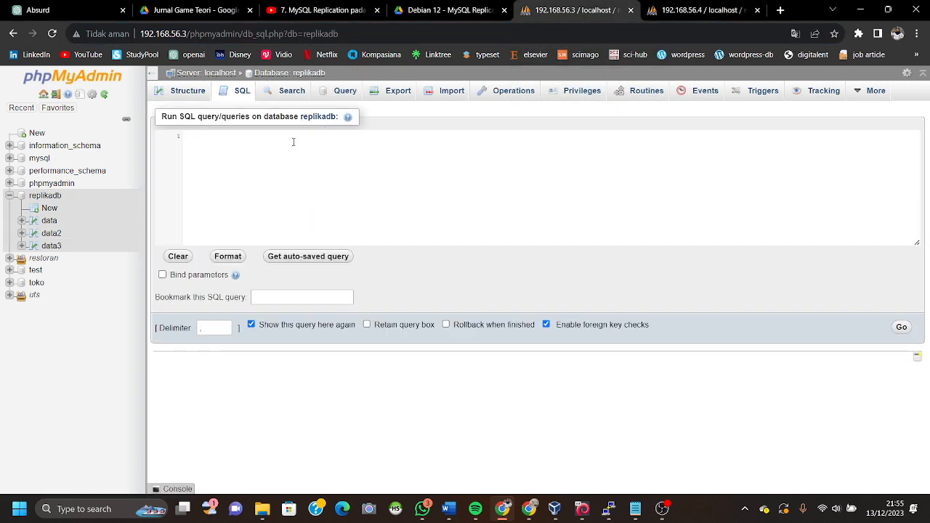
key("ctrl+v")
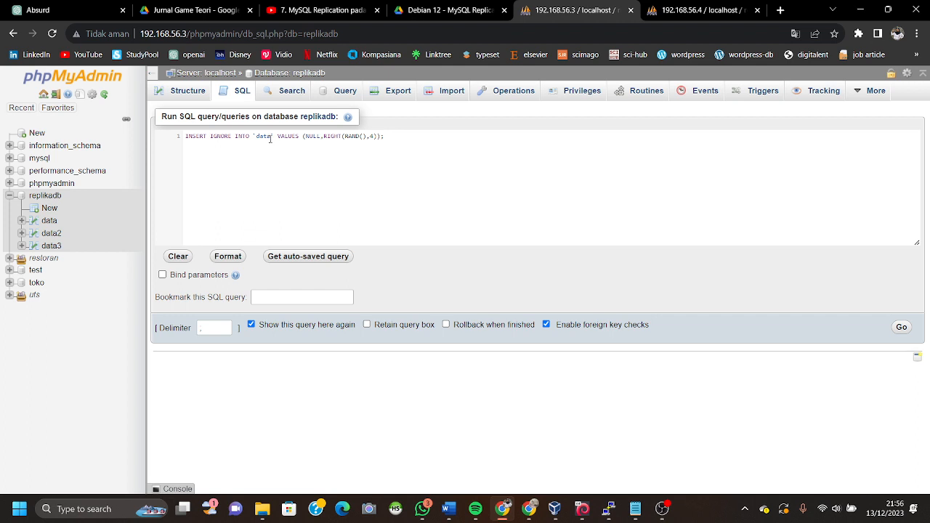
type("2")
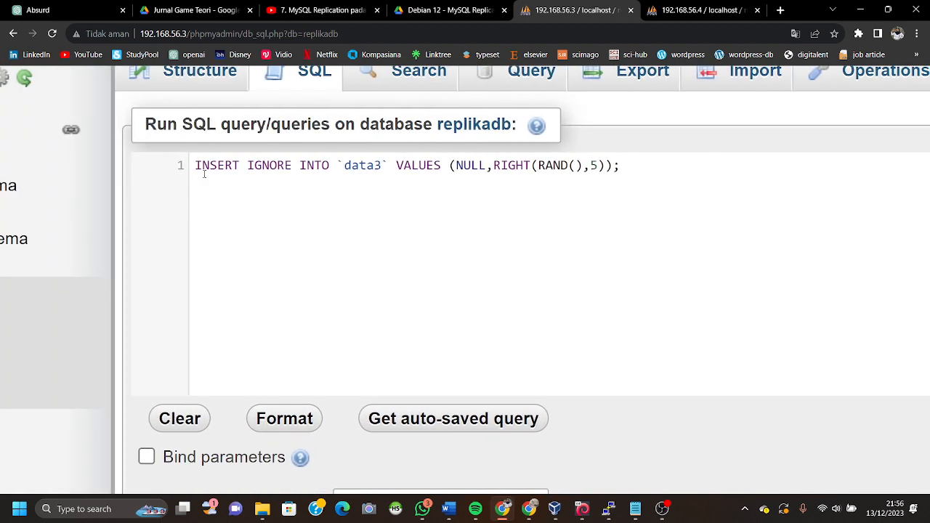
scroll(423, 223, "right", 1)
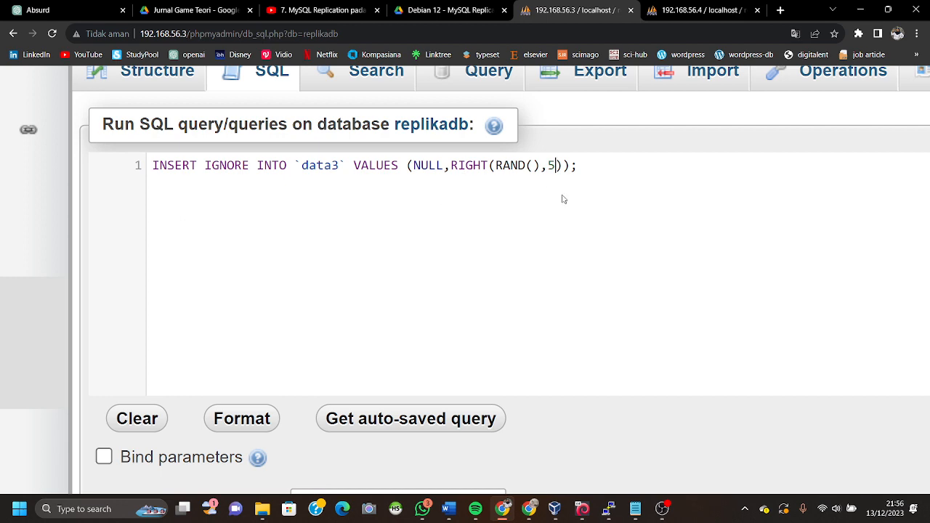
scroll(564, 199, "down", 5)
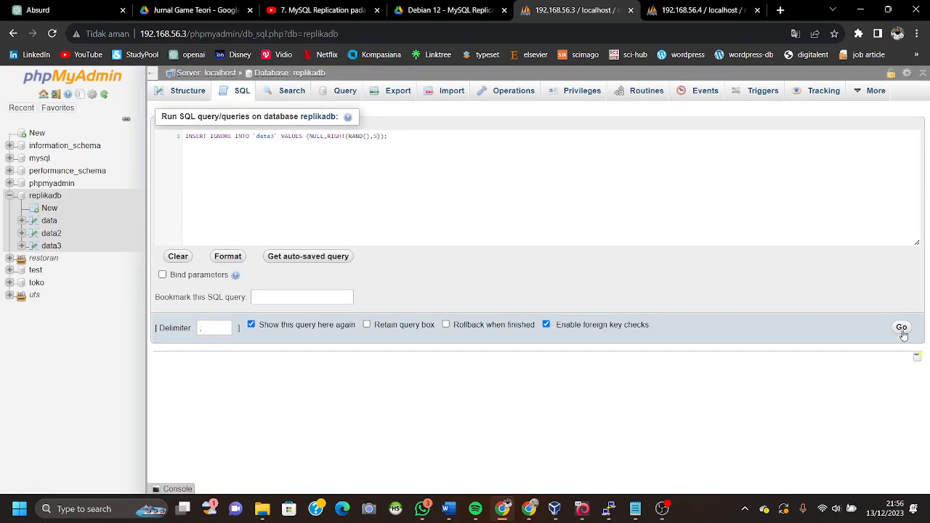
left_click(900, 329)
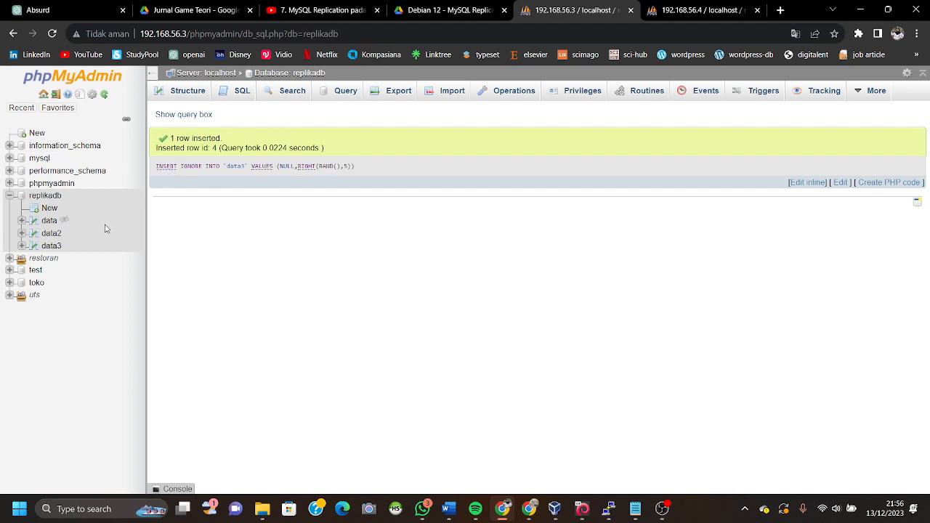
- Browse the data3 table of replikadb on 192.168.56.3 and inspect the newly inserted row's id and random value
left_click(55, 246)
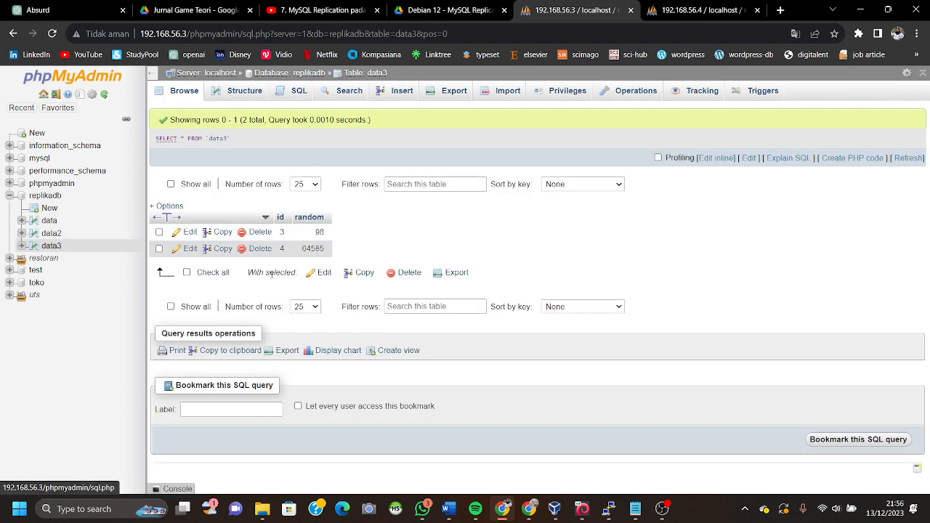
scroll(245, 271, "up", 4, "ctrl")
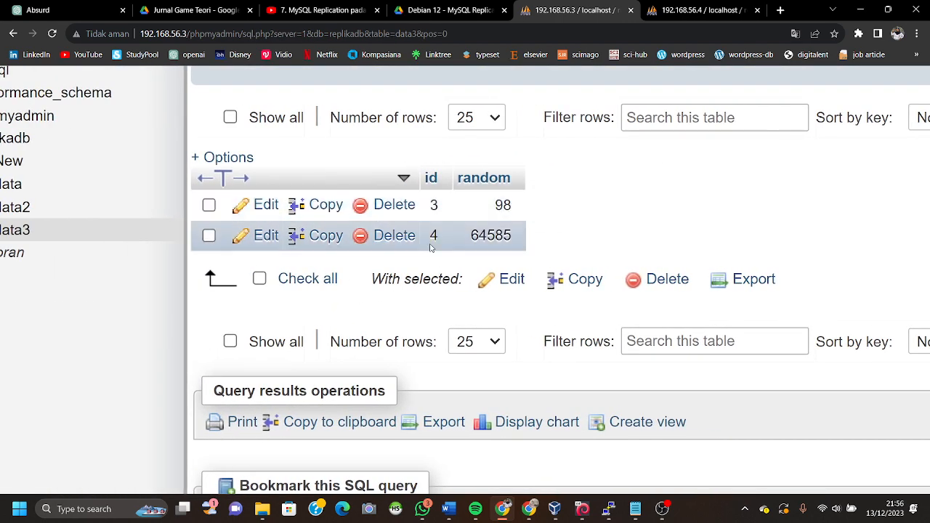
left_click_drag(477, 240, 514, 240)
scroll(514, 240, "down", 4, "ctrl")
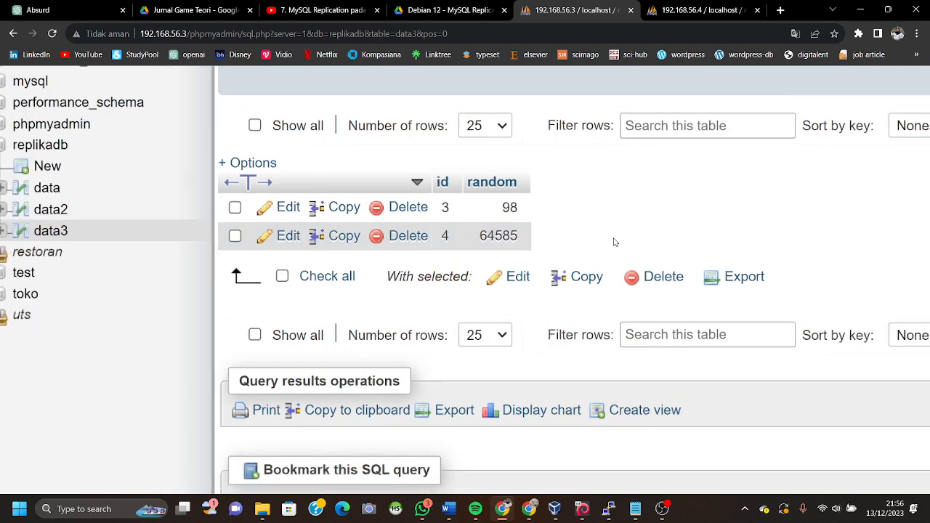
- Switch to the data3 table on 192.168.56.4 and examine its rows before reloading the page
left_click(674, 8)
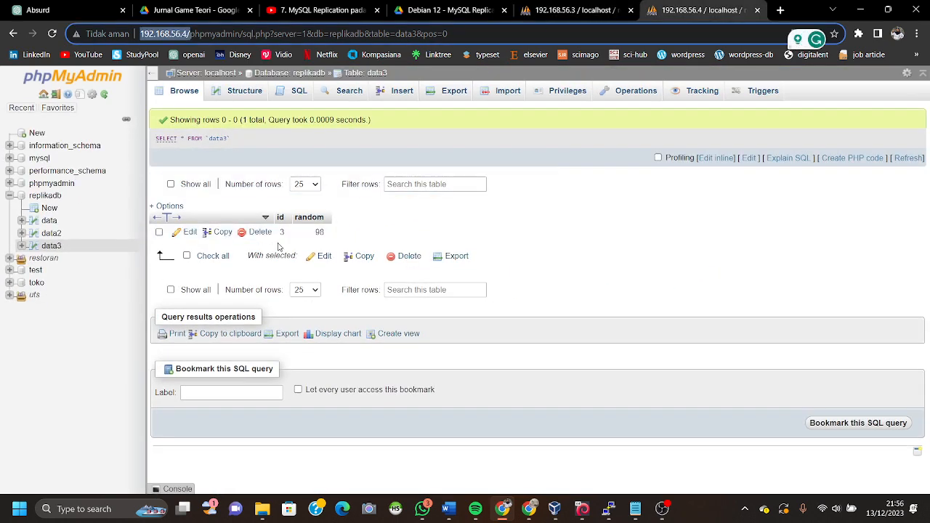
scroll(279, 246, "up", 3, "ctrl")
scroll(223, 257, "up", 2)
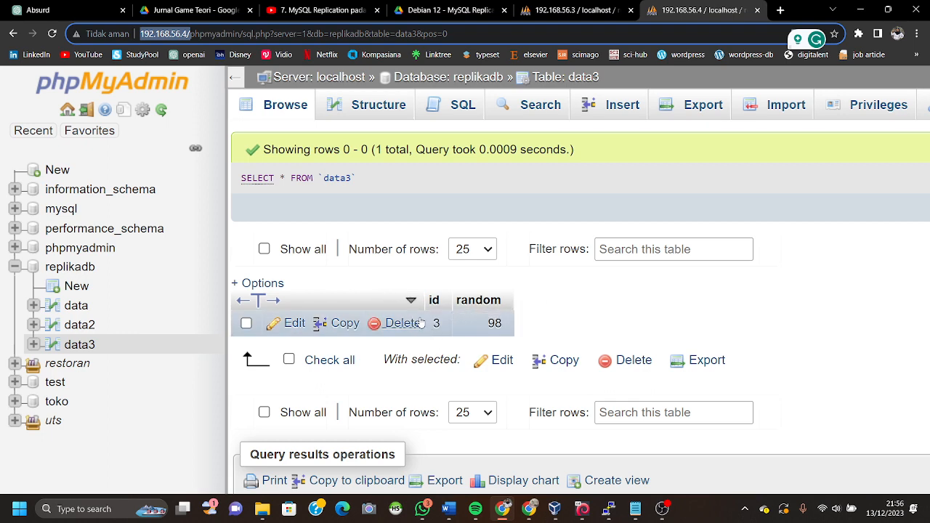
key("ctrl+minus")
key("ctrl+minus")
key("ctrl+minus")
key("ctrl+minus")
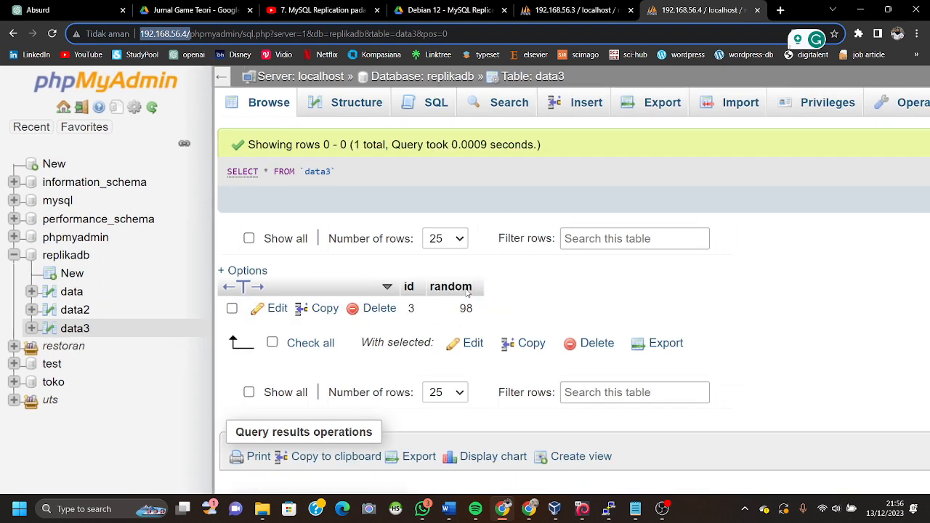
- Reload the data3 table on 192.168.56.4 and check for the row inserted on the other server
left_click(53, 33)
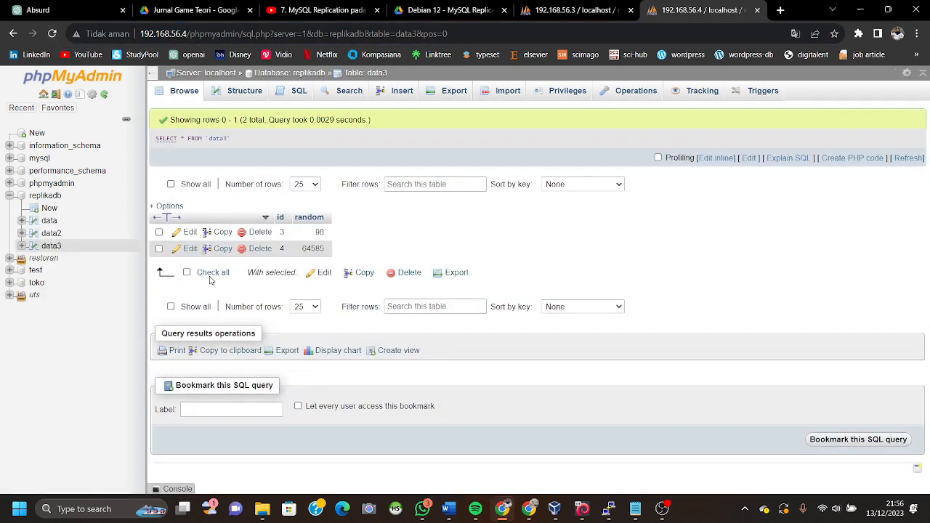
key("ctrl+plus")
key("ctrl+plus")
key("ctrl+plus")
key("ctrl+plus")
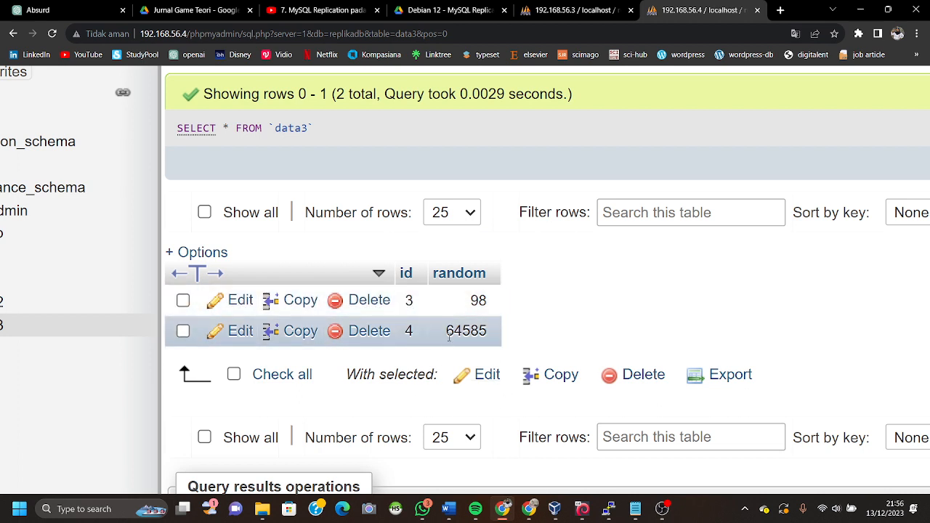
left_click_drag(446, 330, 490, 339)
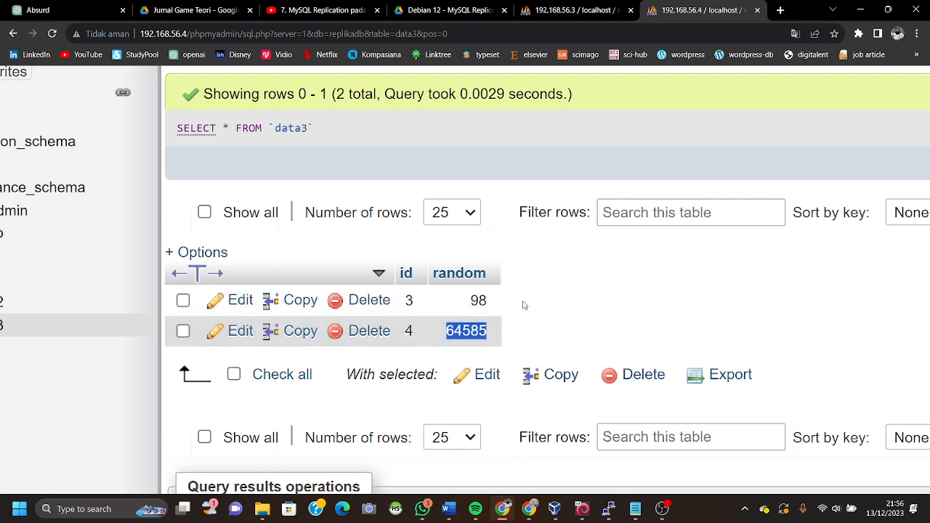
scroll(528, 309, "down", 5)
left_click(591, 231)
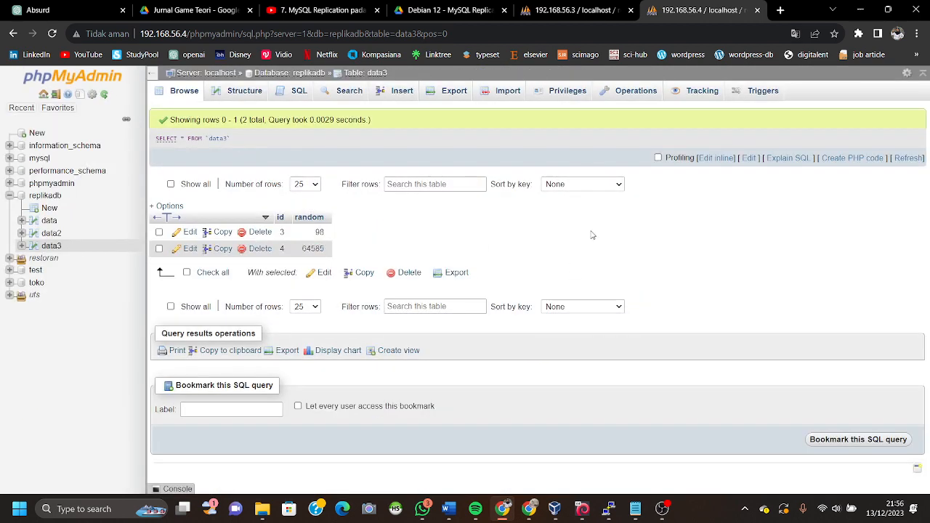
- Return to the replication guide and review the MySQL configuration section with the command "sudo nano /opt/lampp/etc/my.cnf"
left_click(414, 5)
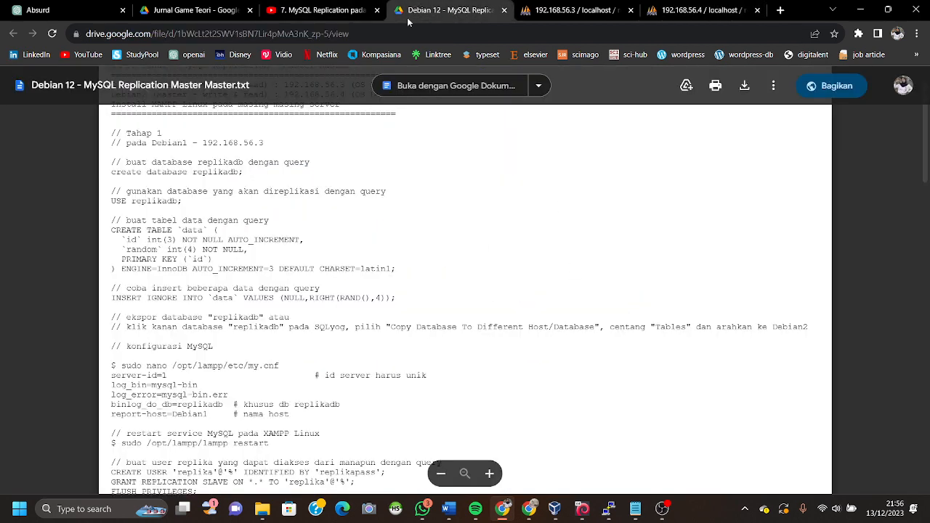
scroll(362, 327, "down", 4)
scroll(337, 318, "down", 1)
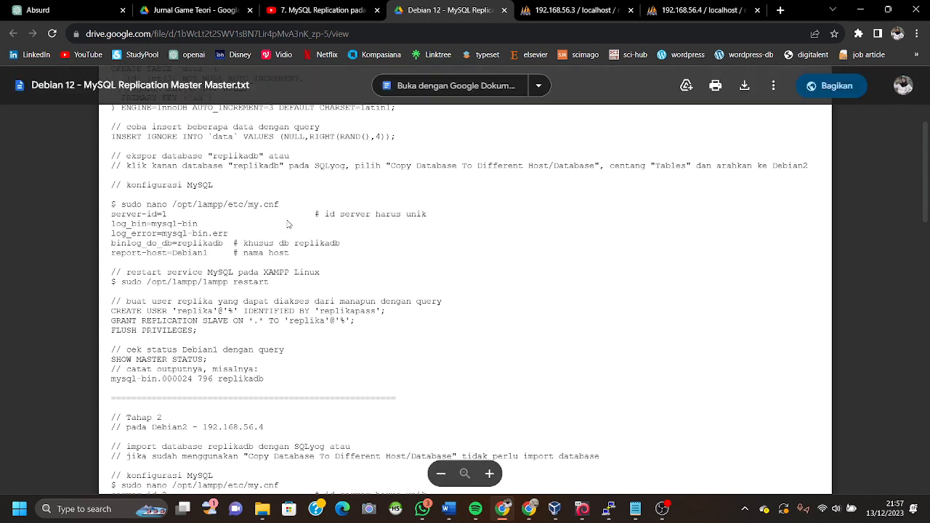
left_click_drag(281, 210, 122, 208)
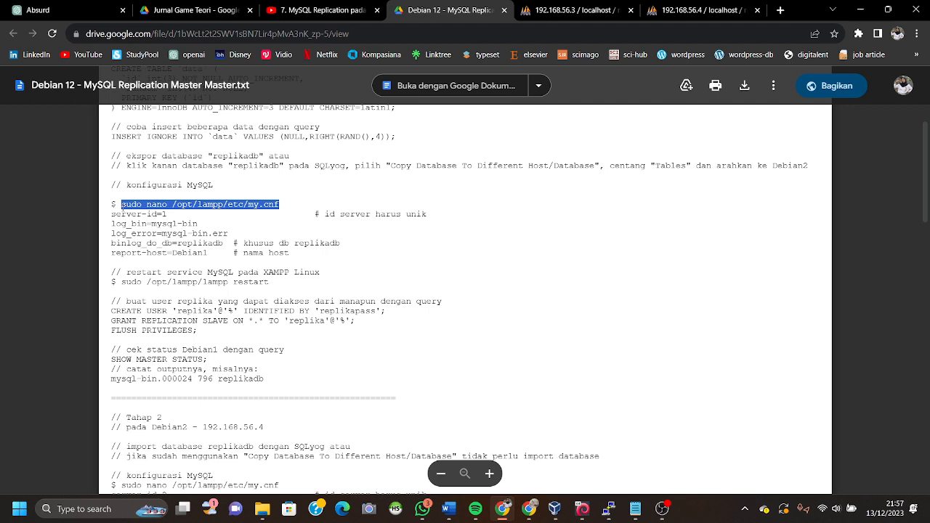
left_click(299, 213)
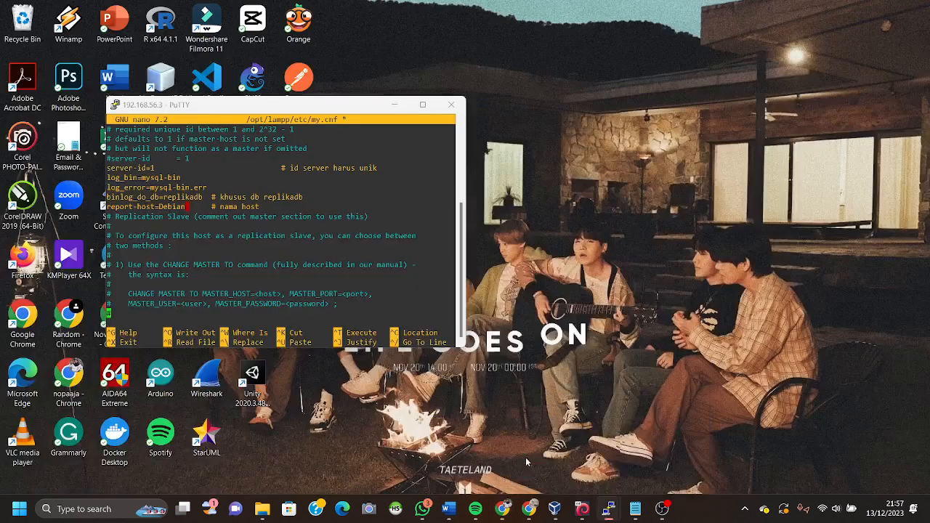
- Show the PuTTY sessions of 192.168.56.3 and 192.168.56.4 and inspect the replication settings in /opt/lampp/etc/my.cnf
left_click(525, 457)
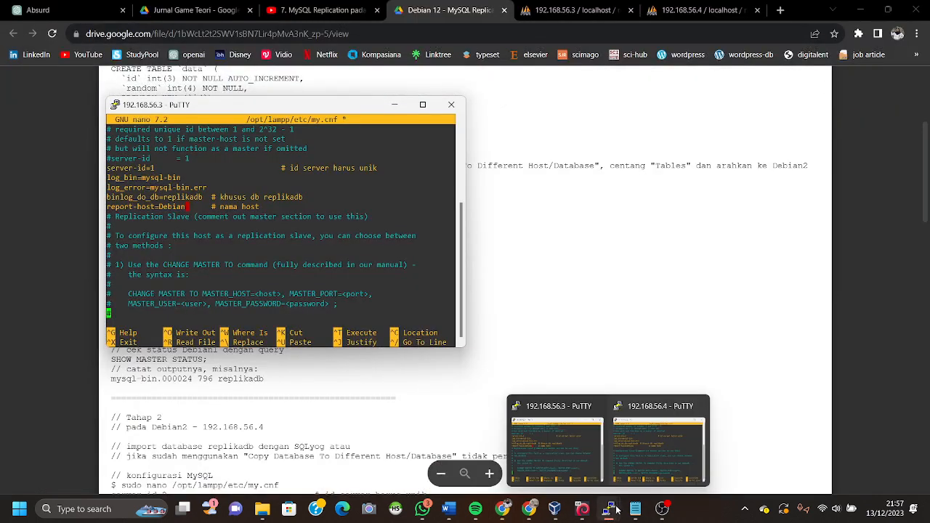
left_click(637, 449)
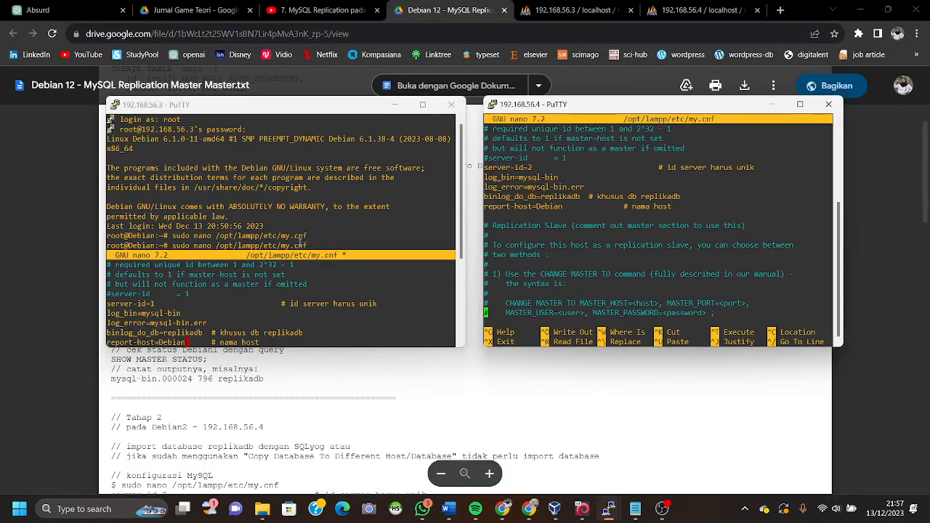
left_click_drag(171, 246, 318, 248)
left_click_drag(269, 265, 208, 265)
scroll(209, 265, "down", 5)
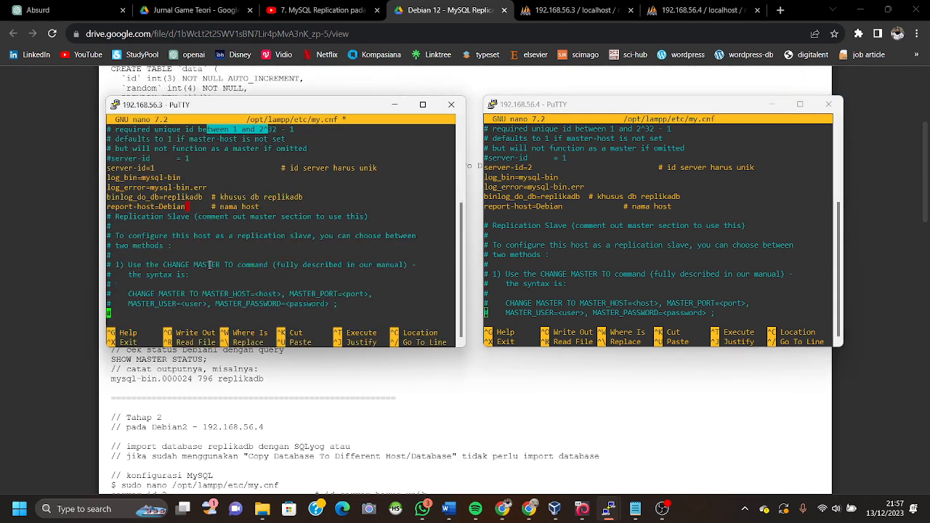
scroll(187, 212, "up", 4)
scroll(160, 282, "down", 4)
left_click(188, 206)
- Check the report-host value in the guide, and run "hostname" in the Debian Server 1 VirtualBox window
left_click_drag(241, 379, 172, 252)
left_click(183, 244)
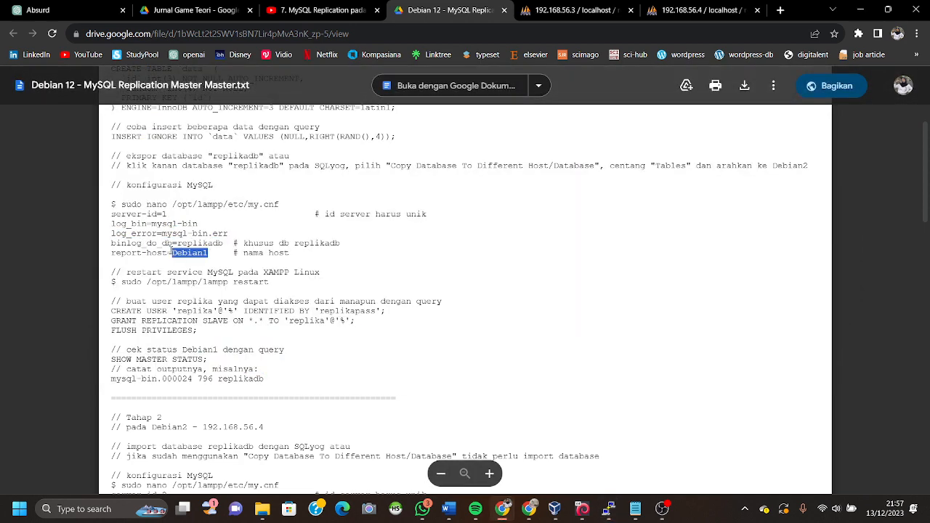
mouse_move(610, 508)
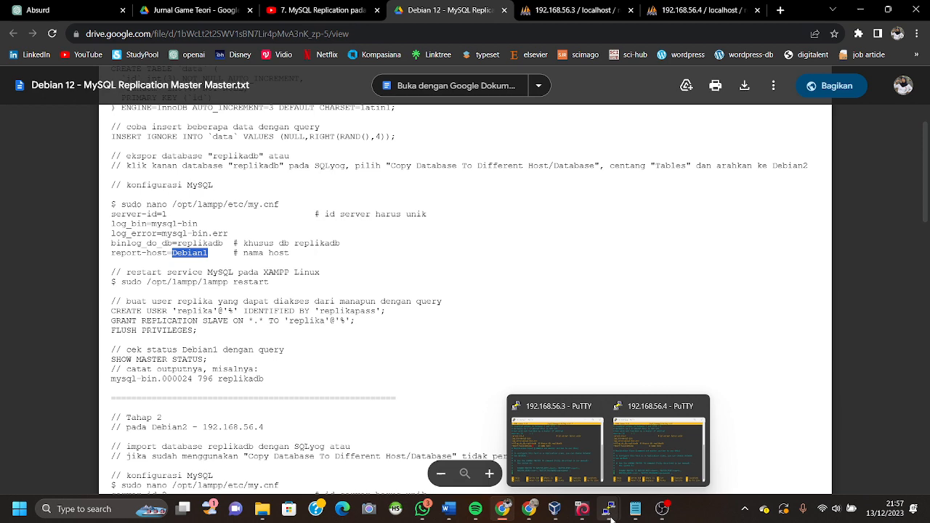
left_click(545, 446)
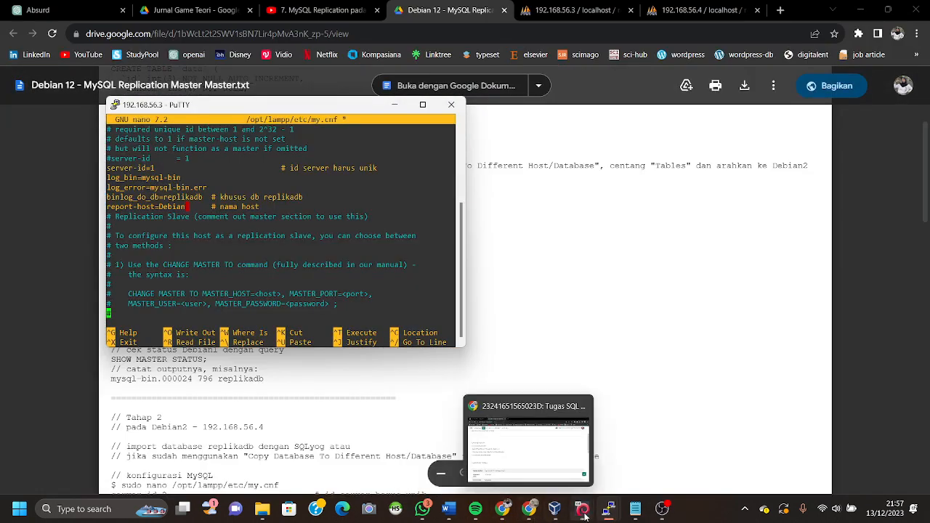
mouse_move(583, 510)
left_click(578, 446)
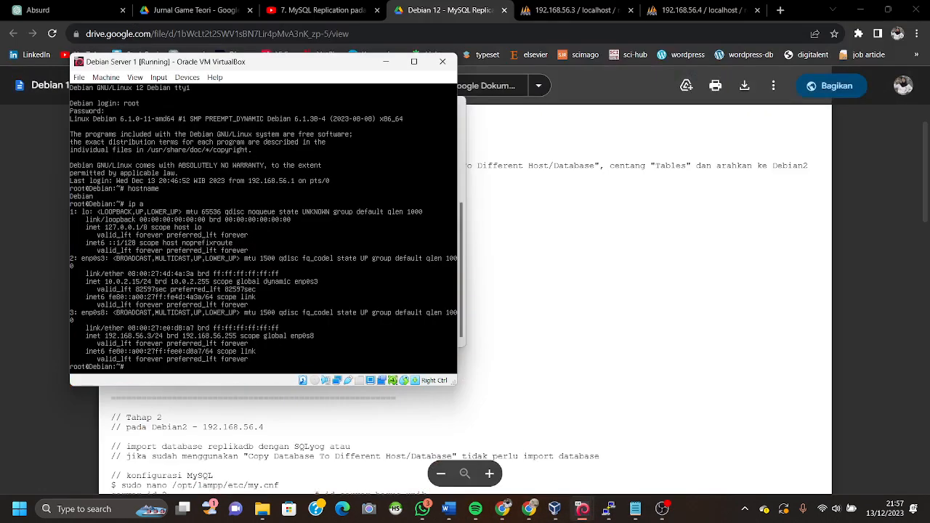
type("hostname")
key("Return")
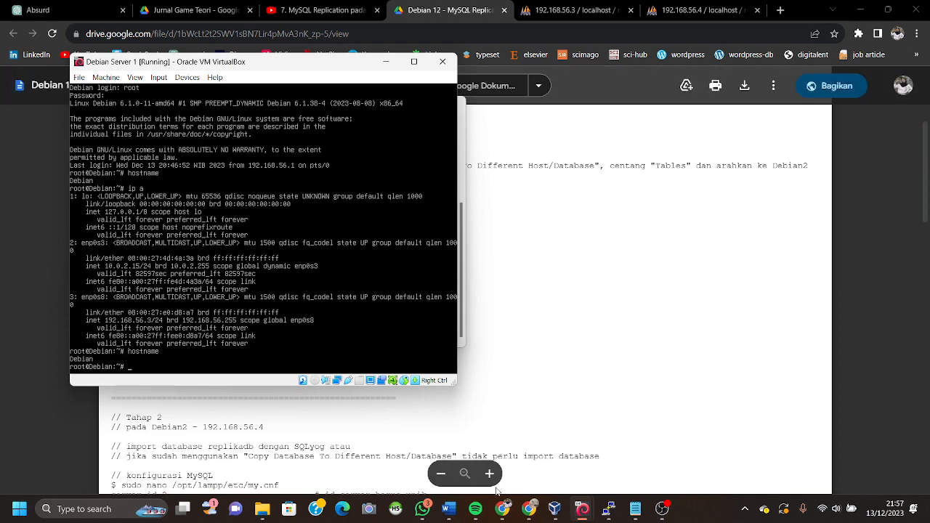
- Run "hostname" in the Debian Server 2 VirtualBox window
mouse_move(583, 510)
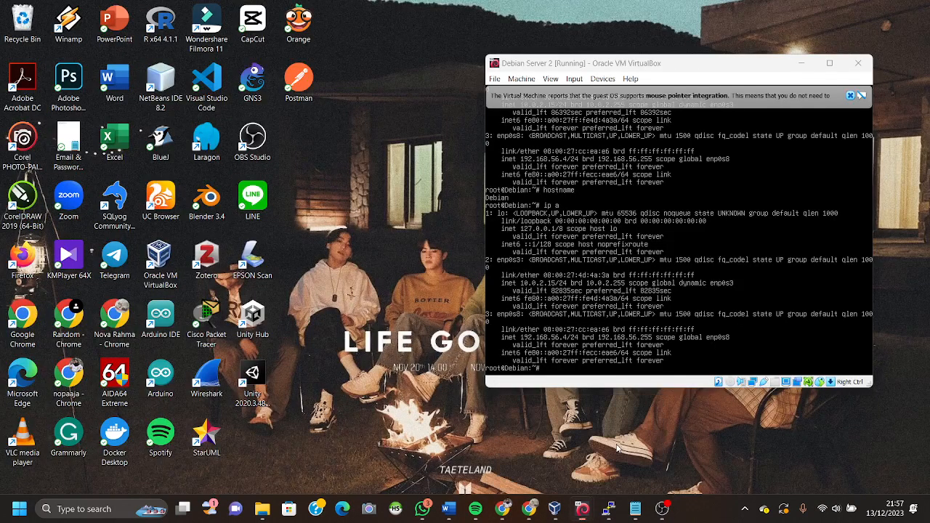
left_click(596, 436)
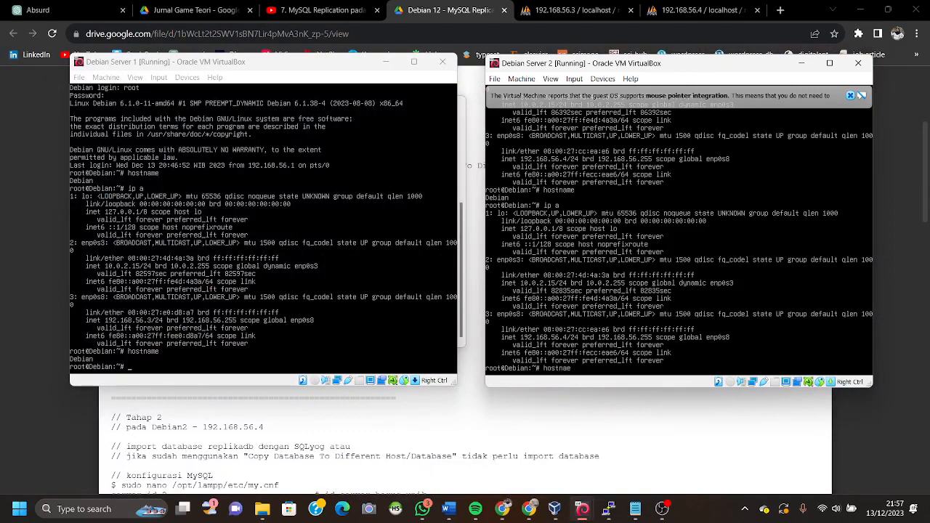
type("hostnae")
key("Return")
type("hostna")
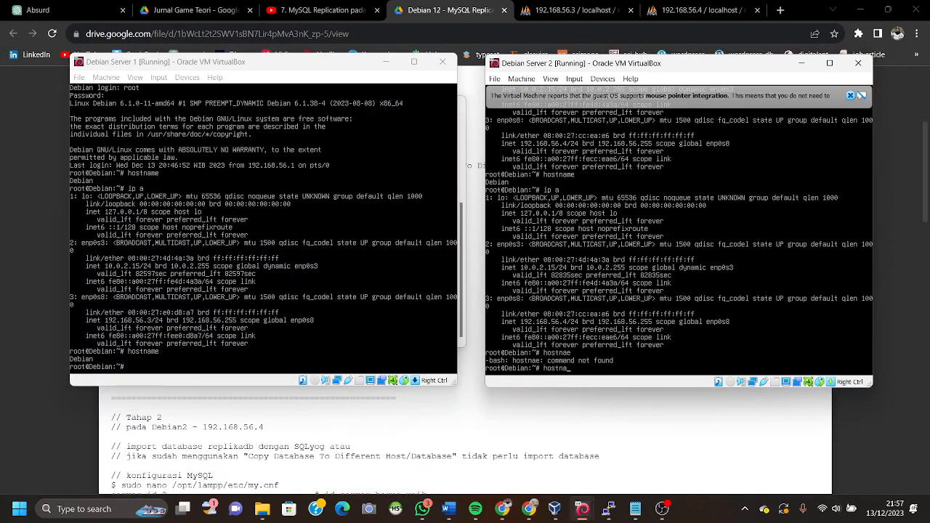
type("me")
key("Return")
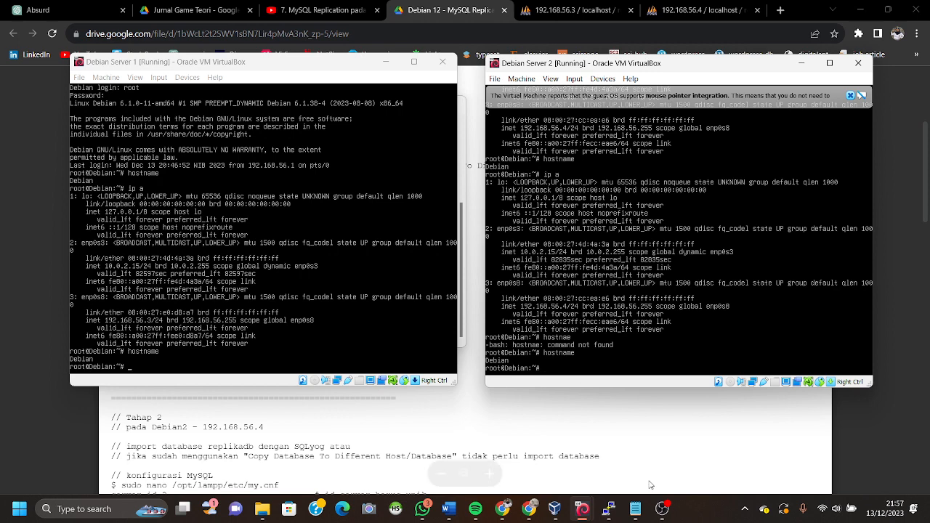
- Bring both PuTTY sessions forward and compare the server-id and report-host lines of the two my.cnf files
mouse_move(607, 509)
mouse_move(562, 447)
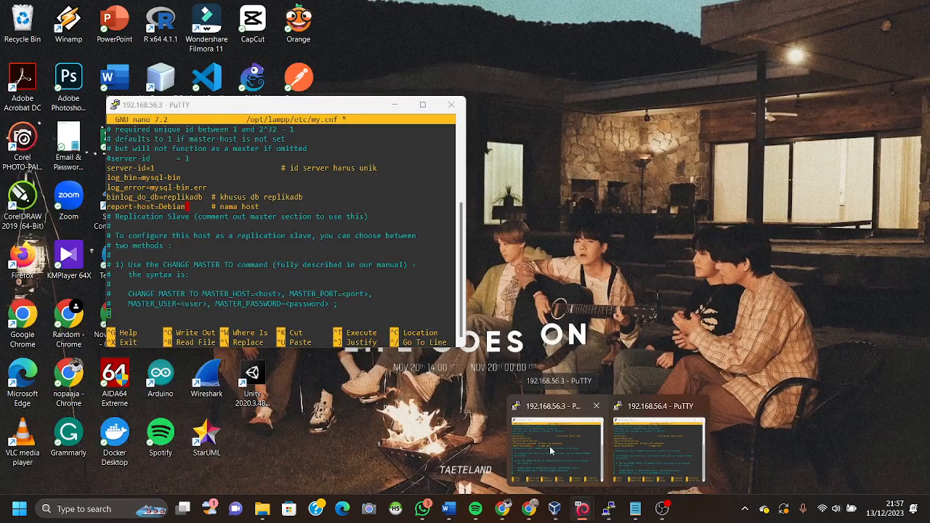
left_click(549, 446)
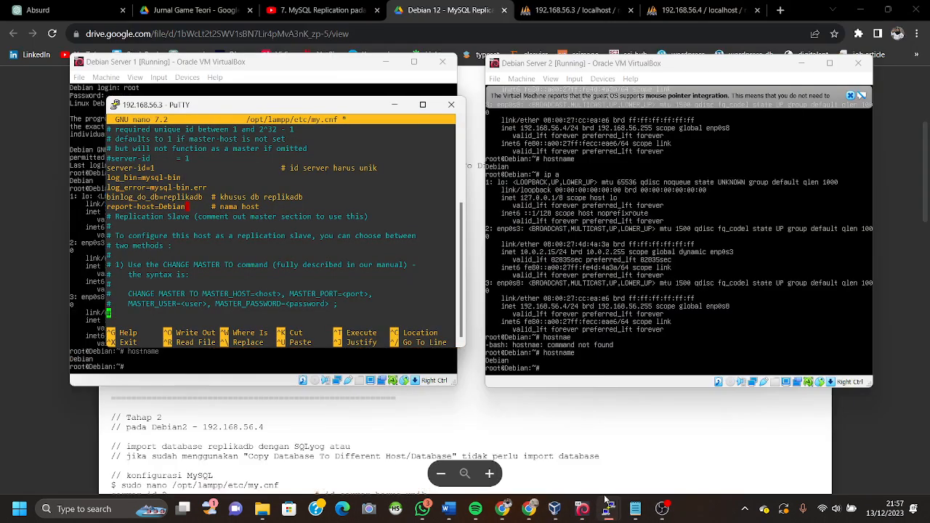
mouse_move(607, 508)
left_click(640, 456)
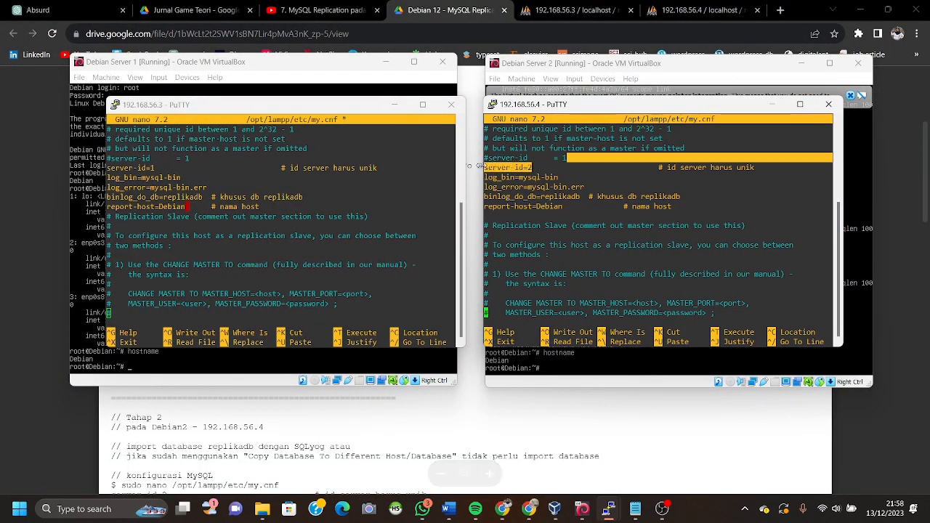
left_click_drag(562, 208, 515, 208)
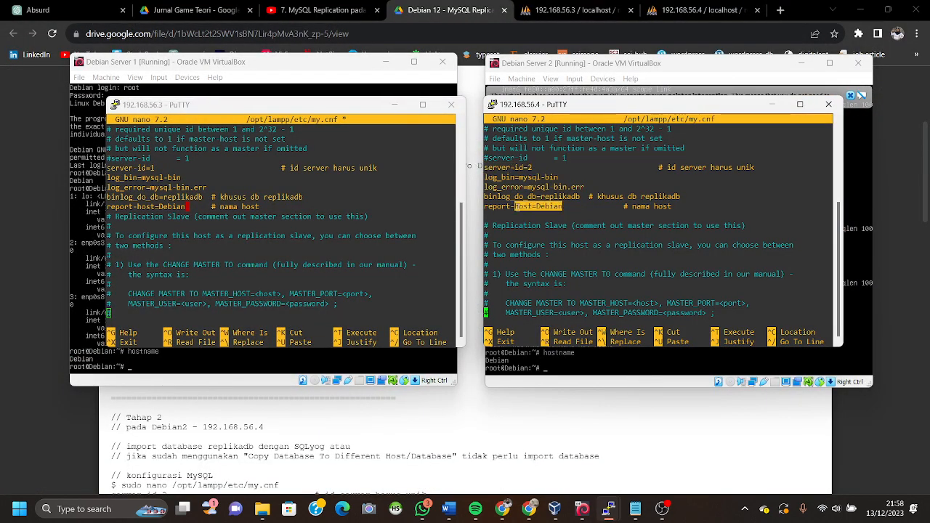
left_click(552, 209)
- Return to the replication guide, review the restart and replica user commands, and select the query "SHOW MASTER STATUS;"
left_click(391, 421)
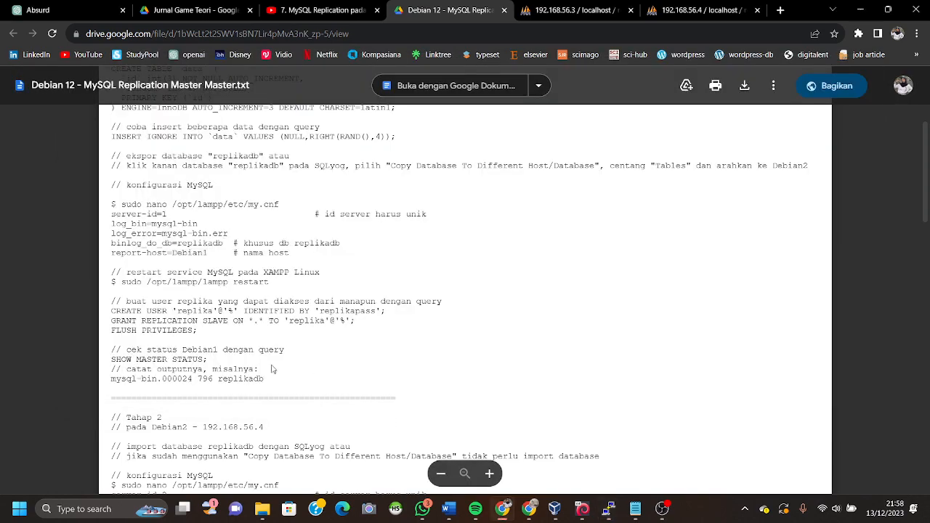
scroll(273, 370, "down", 1)
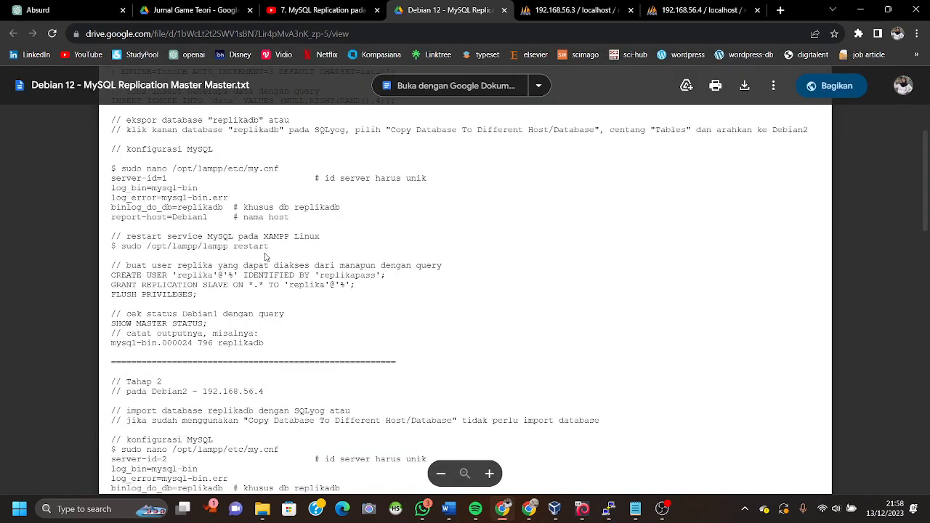
scroll(266, 257, "down", 1)
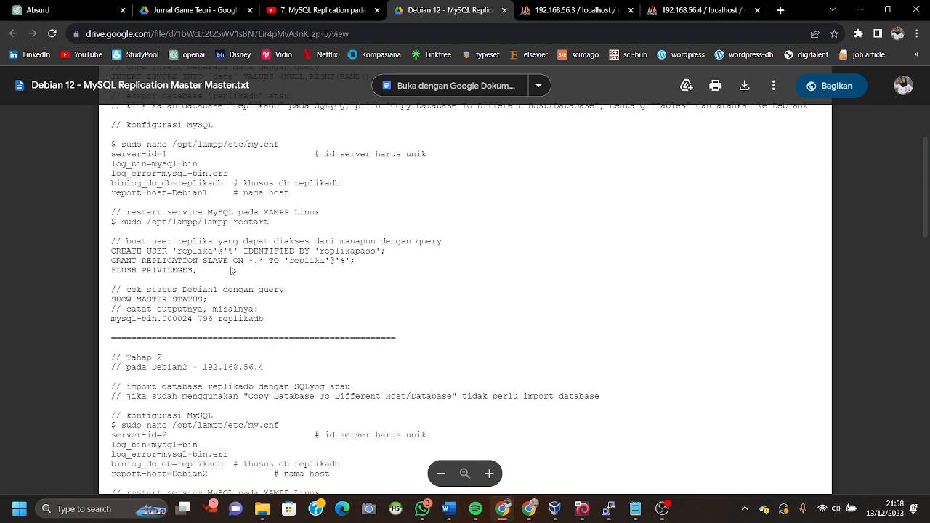
scroll(231, 270, "down", 3)
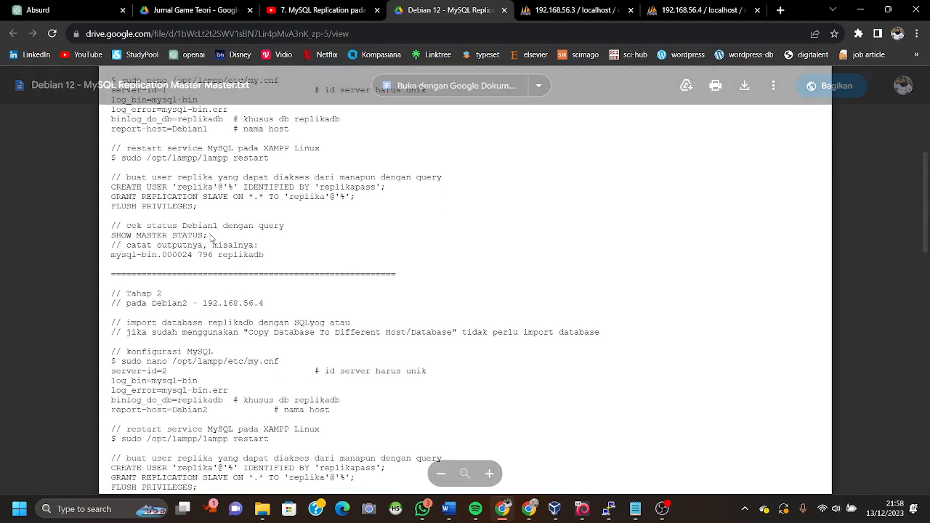
left_click_drag(210, 236, 114, 236)
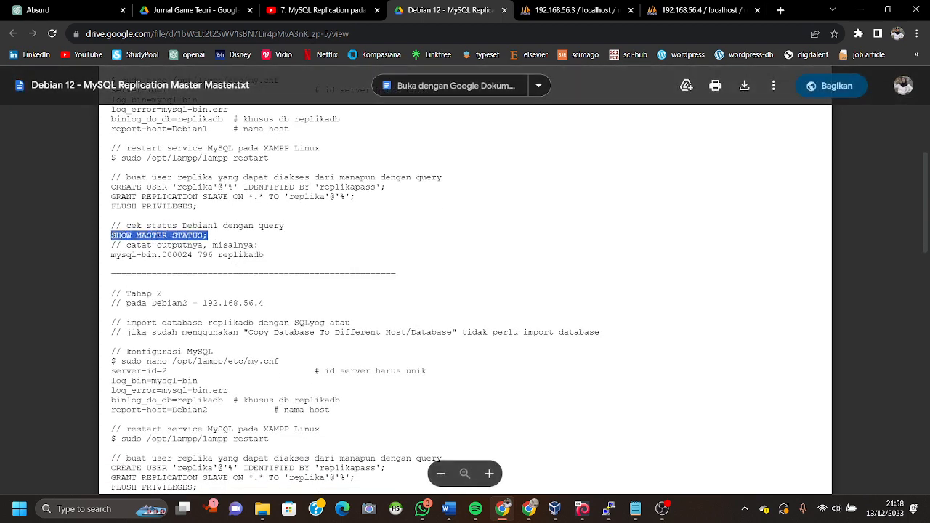
- Run the query "SHOW MASTER STATUS;" on the replikadb database in phpMyAdmin on 192.168.56.3
left_click(234, 242)
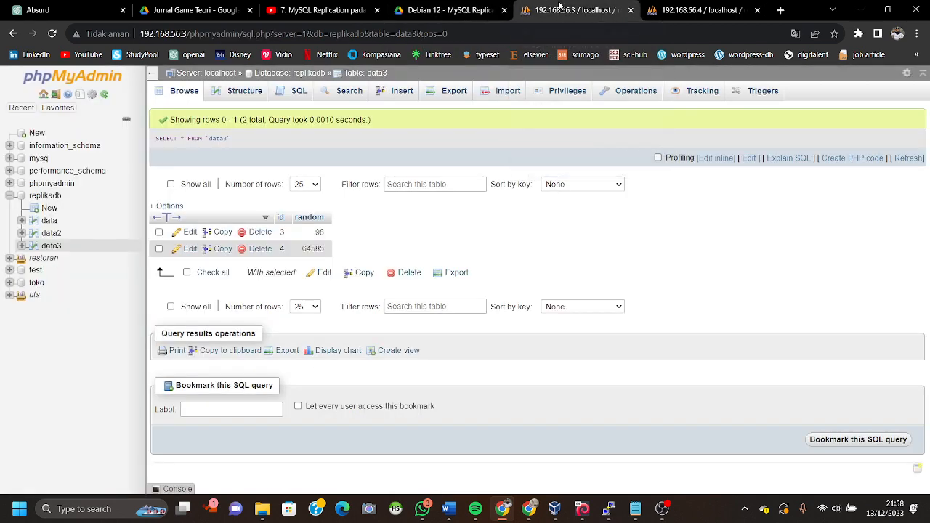
left_click(570, 10)
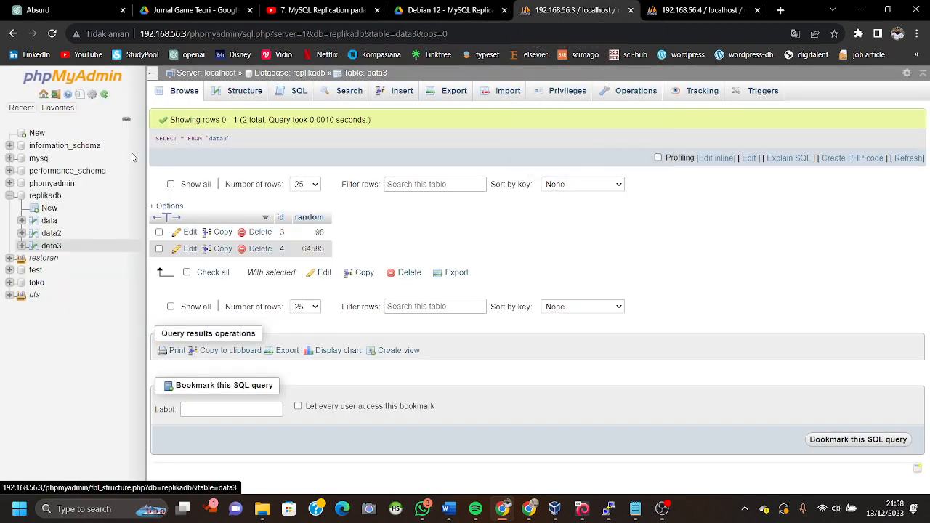
left_click(45, 196)
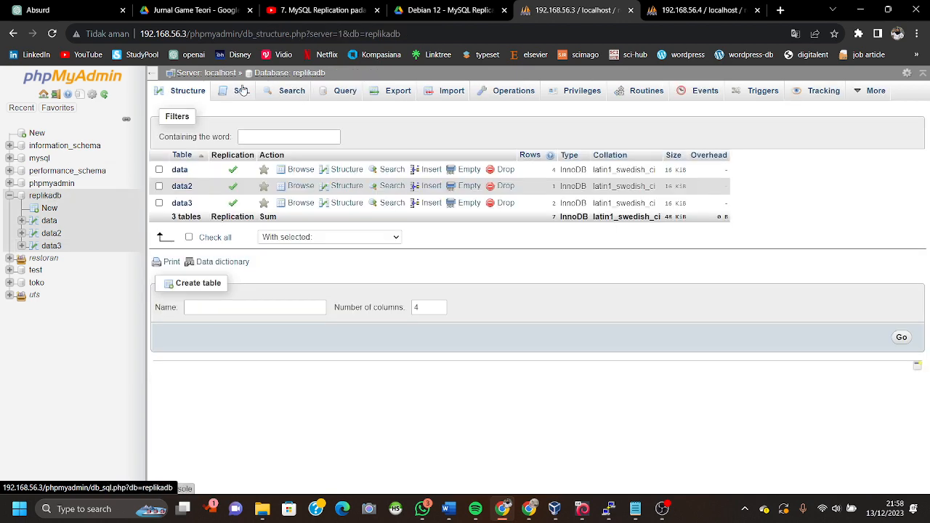
left_click(241, 90)
type("SHOW MASTER STATUS;")
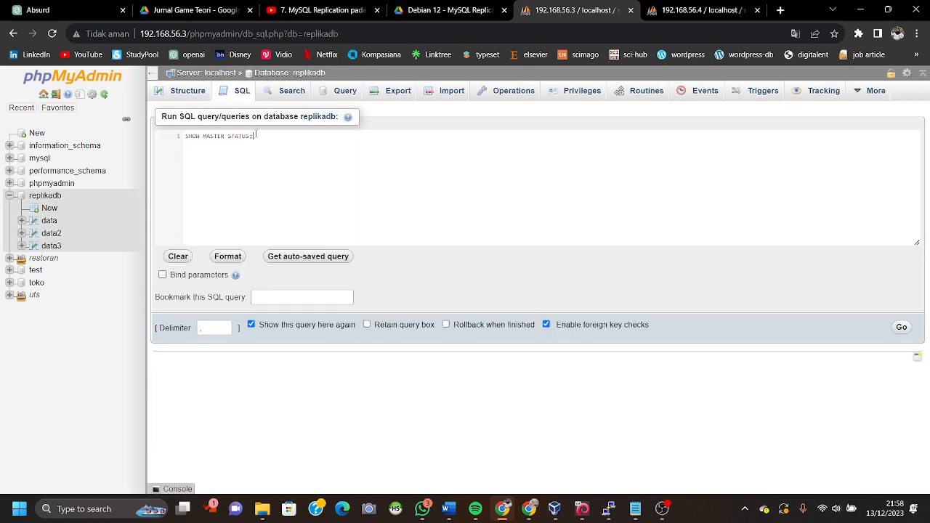
left_click(446, 10)
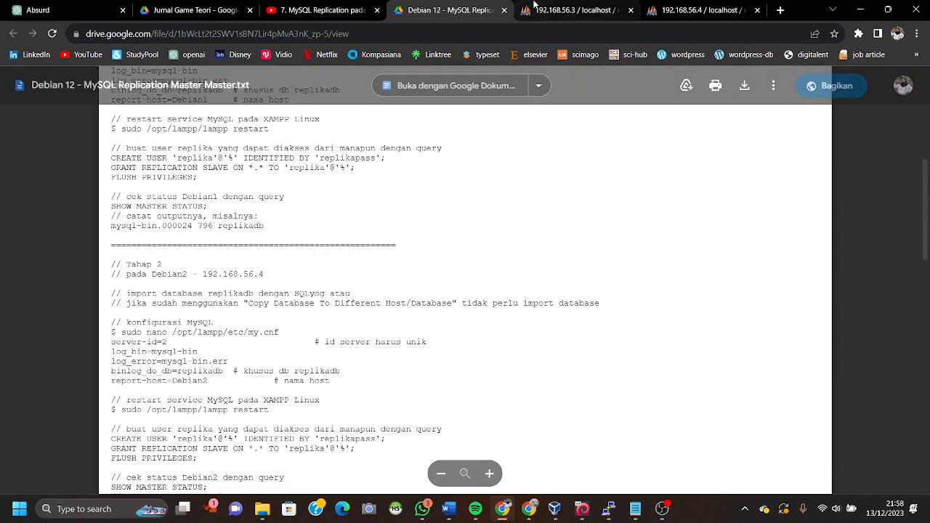
left_click(550, 7)
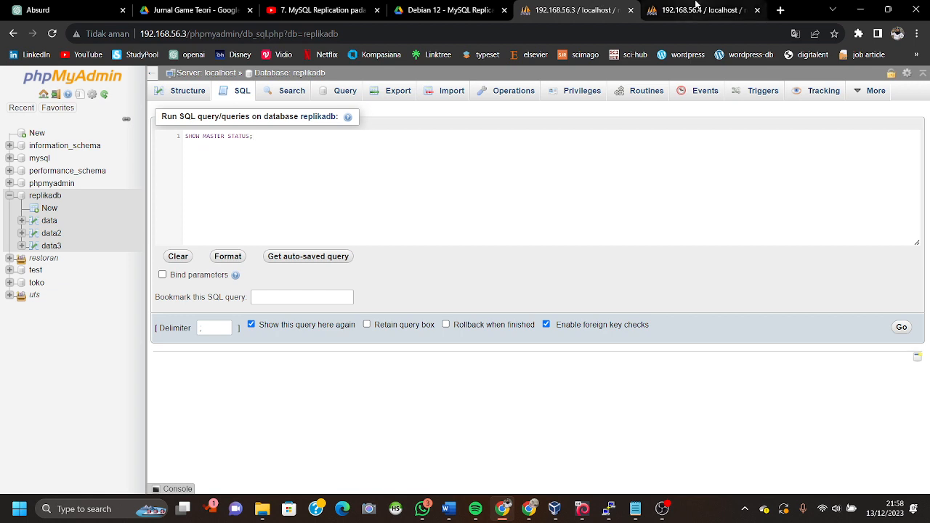
left_click(901, 327)
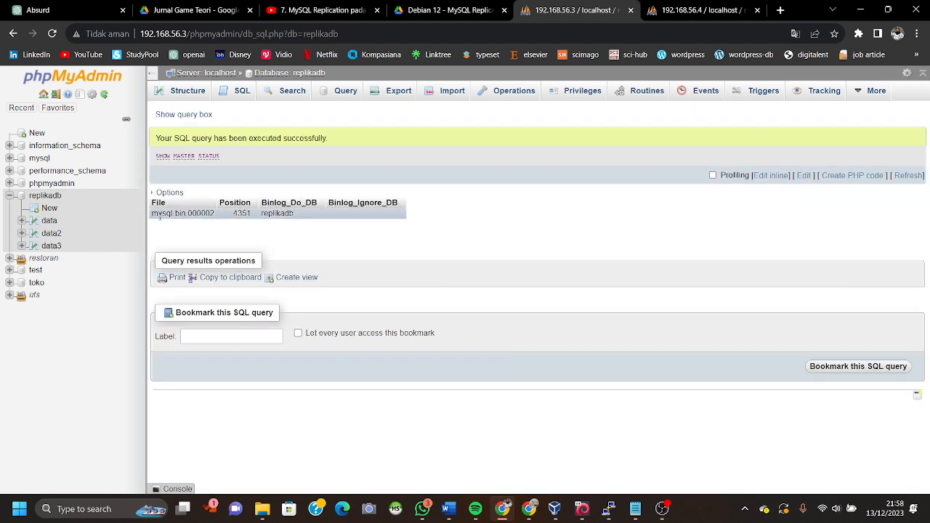
- Examine the binlog file, position and database in the 192.168.56.3 result against the CHANGE MASTER TO queries in the guide
left_click_drag(155, 214, 232, 218)
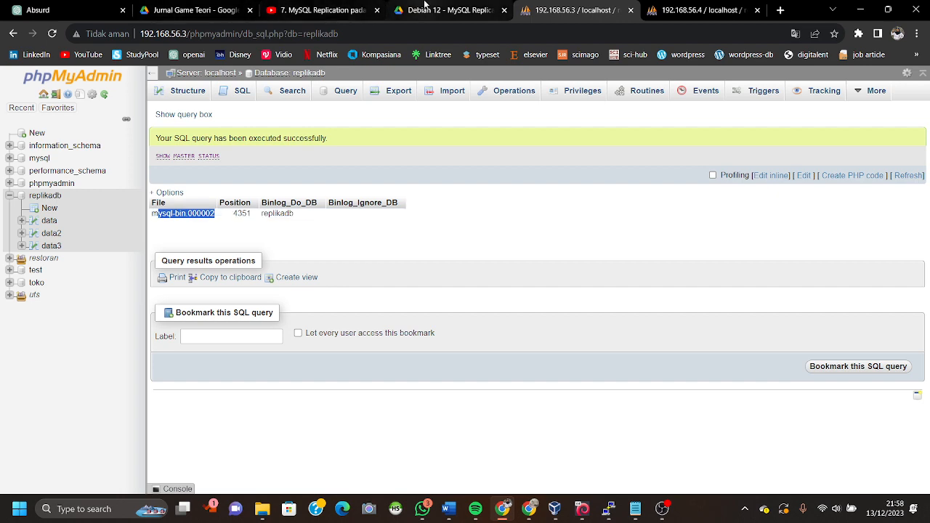
left_click(446, 11)
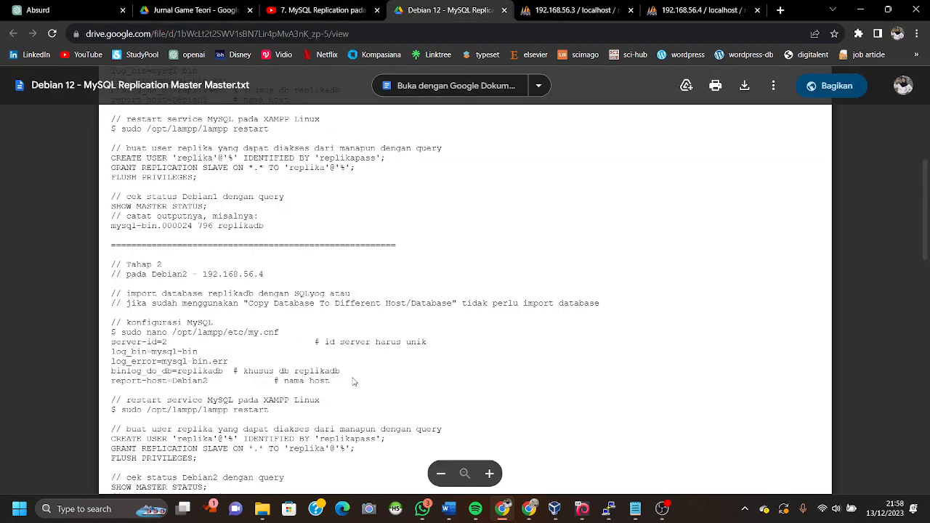
scroll(353, 381, "down", 4)
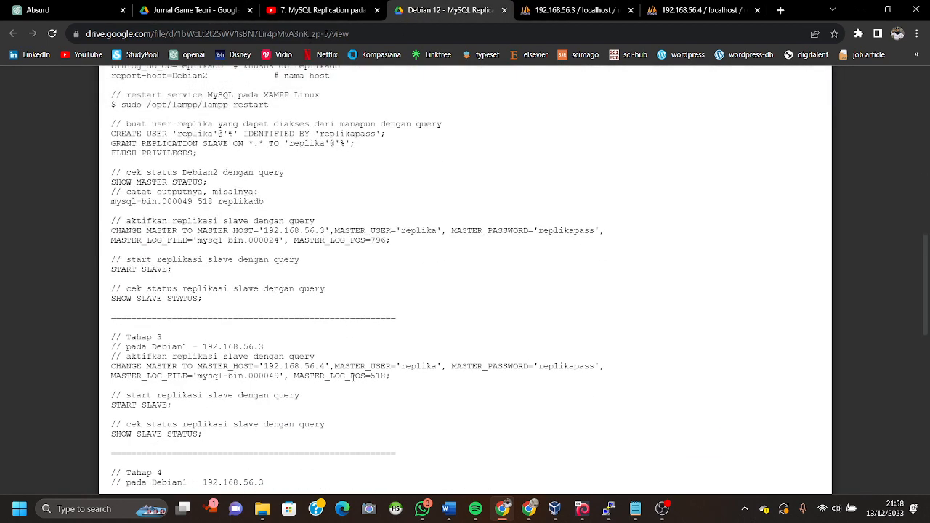
left_click(608, 9)
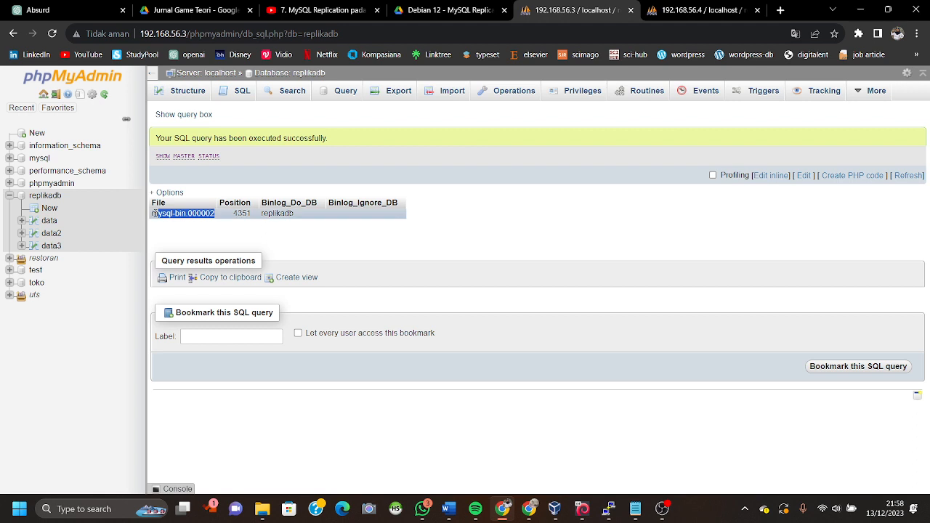
left_click_drag(228, 213, 263, 214)
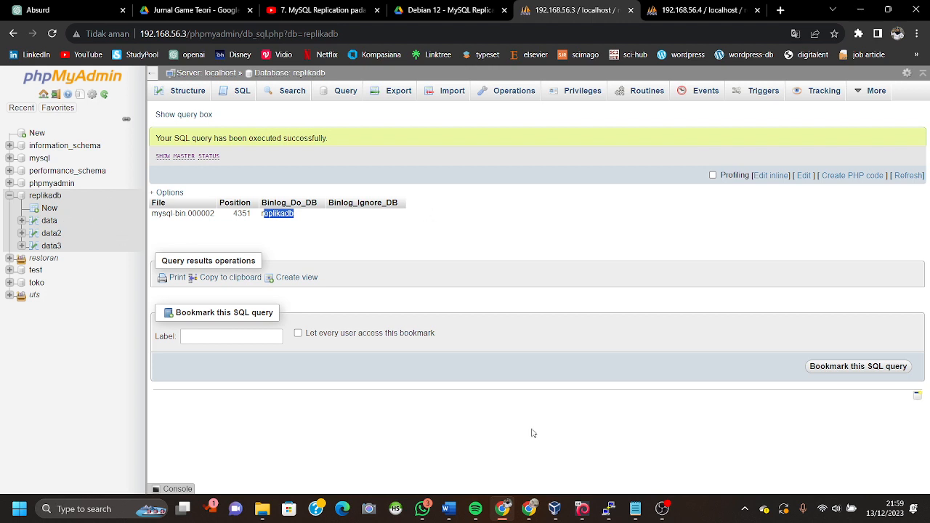
- Switch to the Notepad status notes and check the file, position and database recorded for Debian 1
left_click(634, 510)
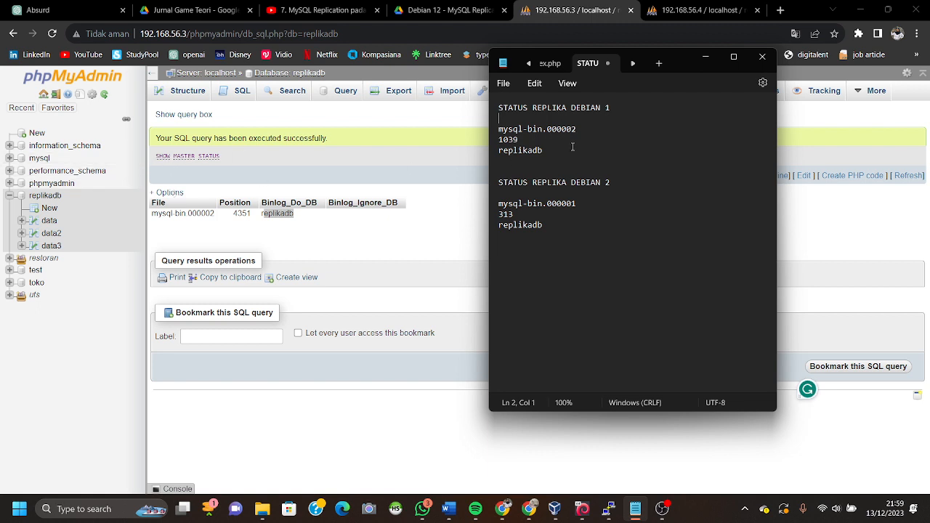
left_click_drag(565, 150, 491, 136)
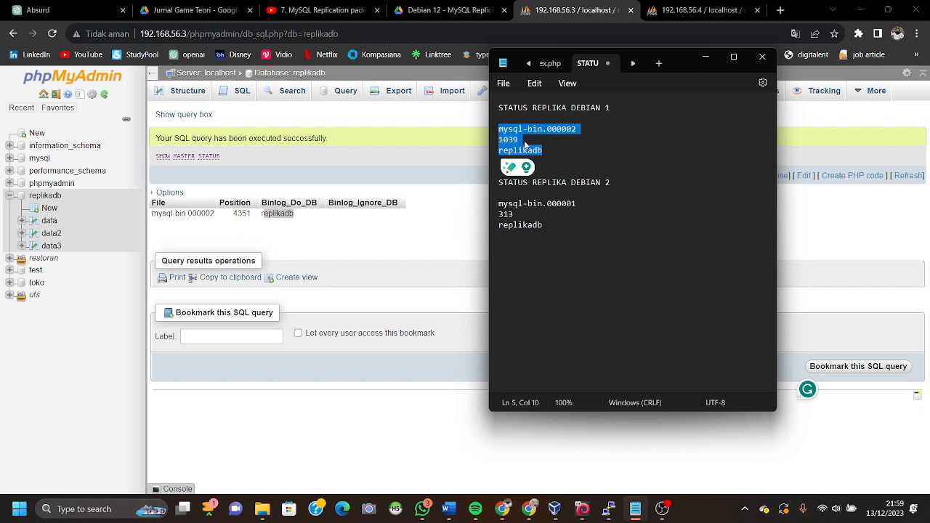
left_click(558, 223)
- Run the query "SHOW MASTER STATUS;" on the replikadb database in phpMyAdmin on 192.168.56.4
left_click(698, 11)
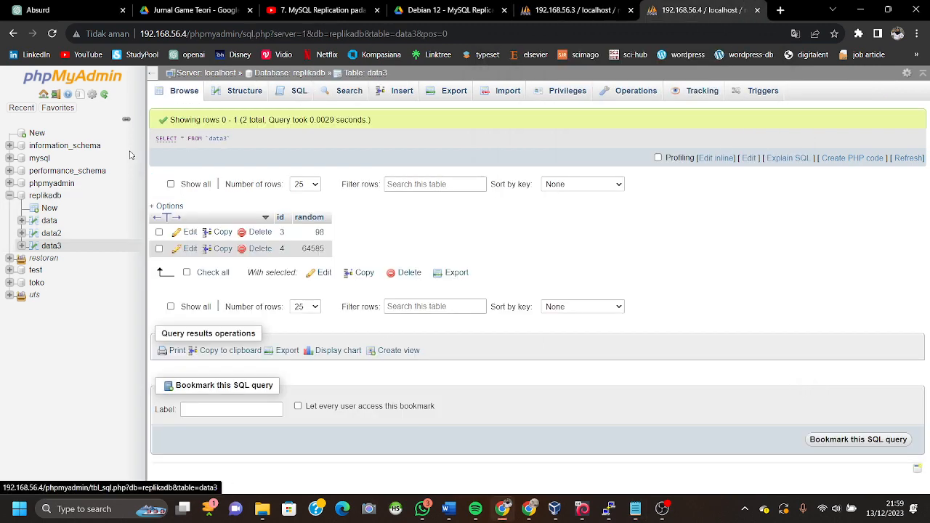
left_click(50, 196)
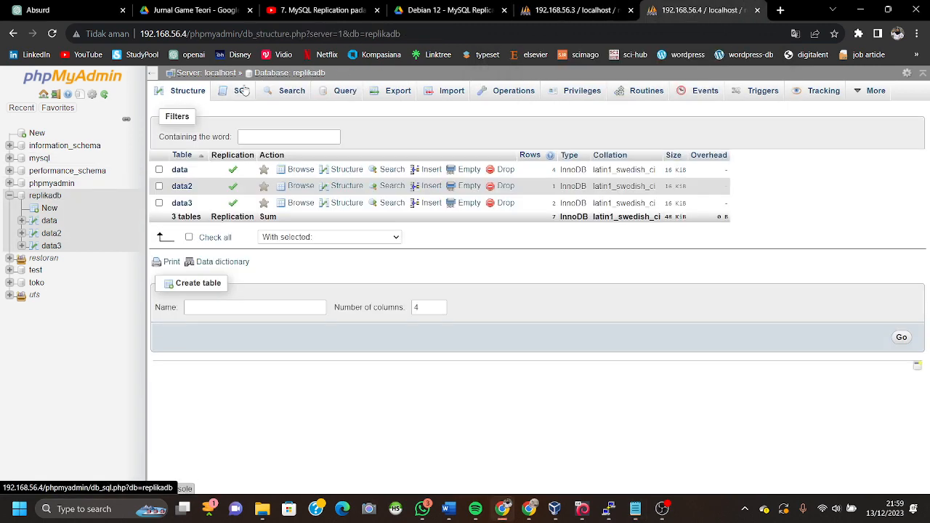
left_click(244, 90)
type("SHOW MASTER STATUS;")
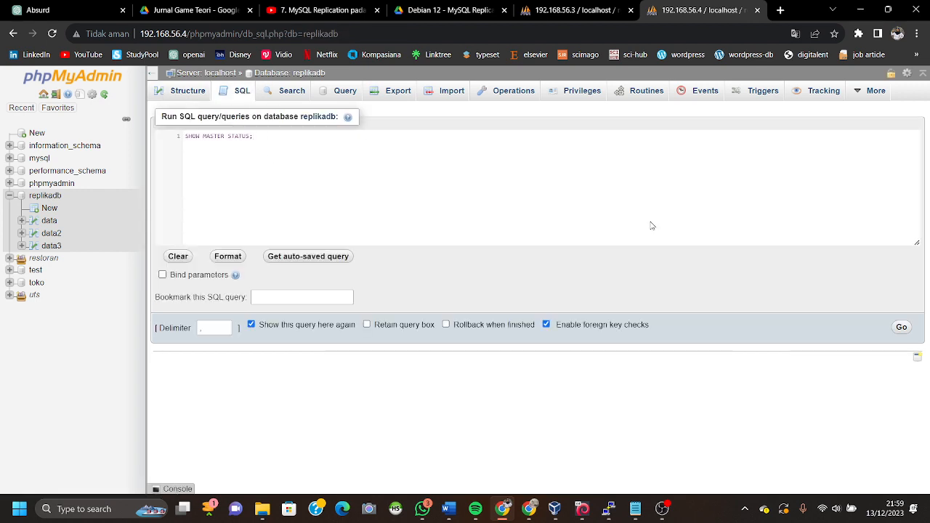
left_click(900, 327)
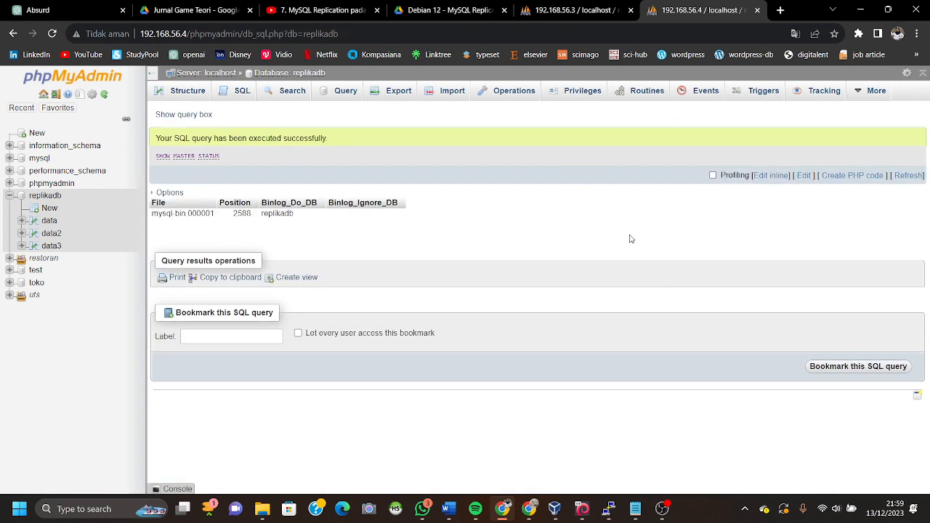
- Bring up the Notepad status notes and check the position and binlog file recorded for Debian 2
left_click(634, 511)
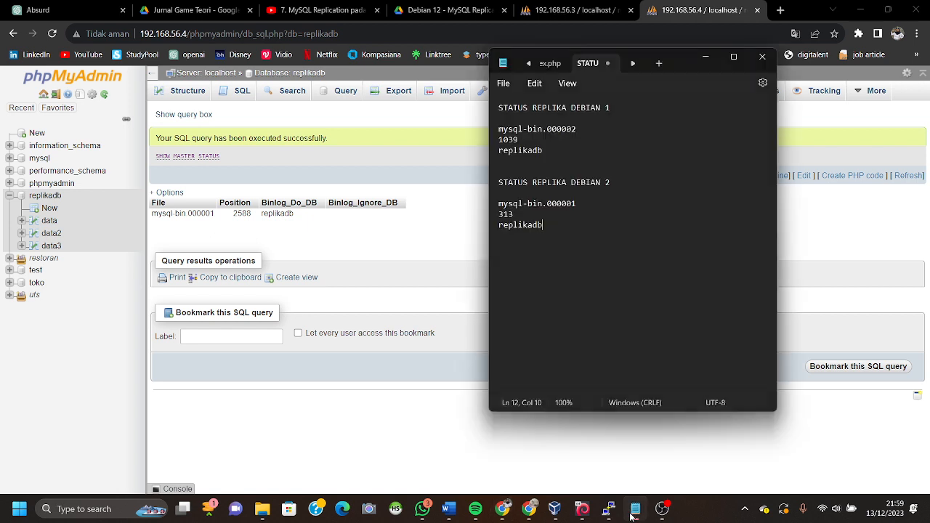
left_click_drag(518, 214, 492, 215)
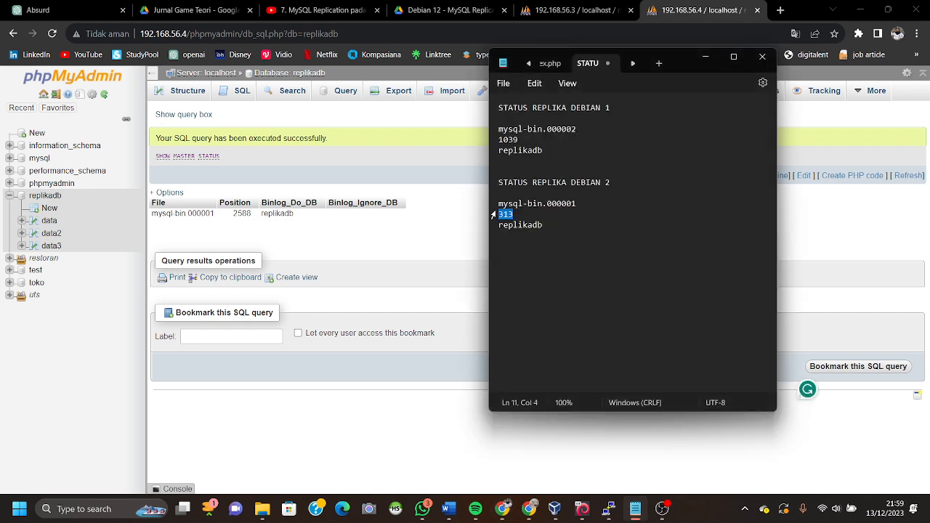
left_click_drag(585, 207, 470, 206)
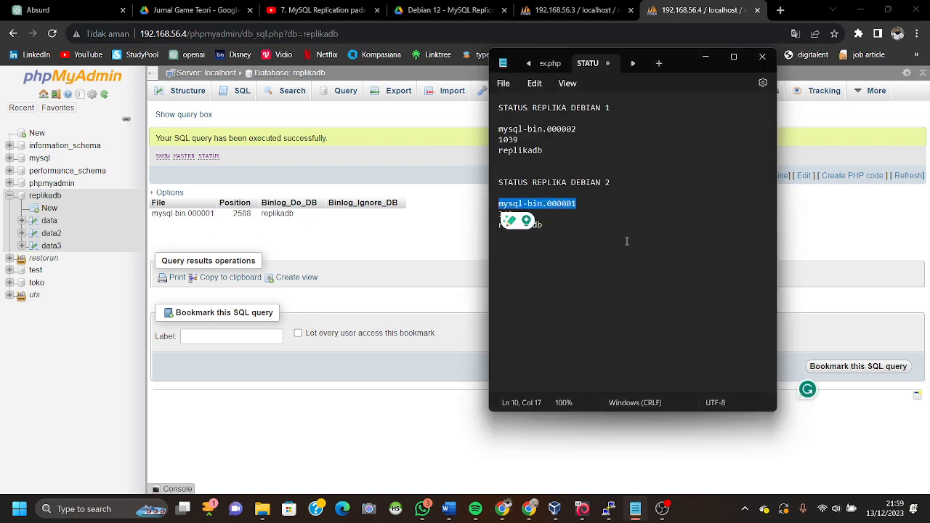
left_click(570, 246)
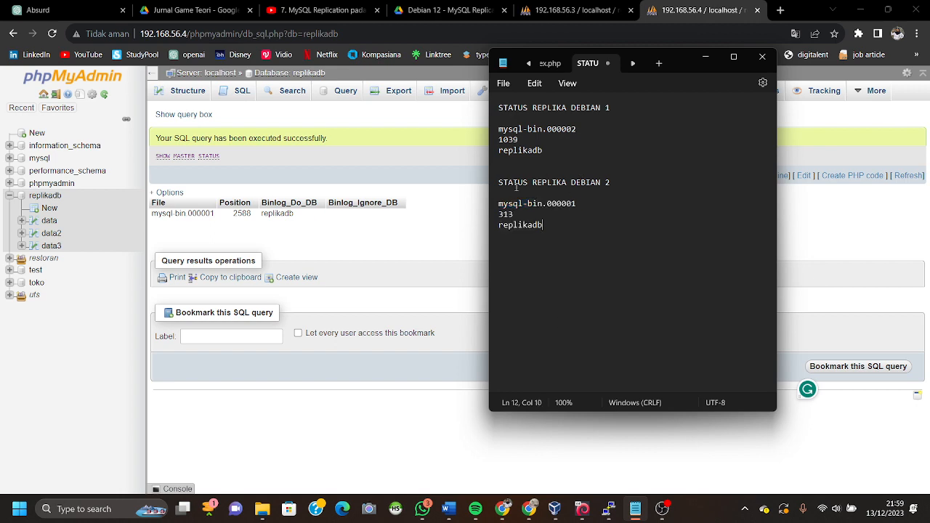
- Return to the replication guide and examine the Debian2 CHANGE MASTER TO query, highlighting its MASTER_USER value "replika"
left_click(443, 10)
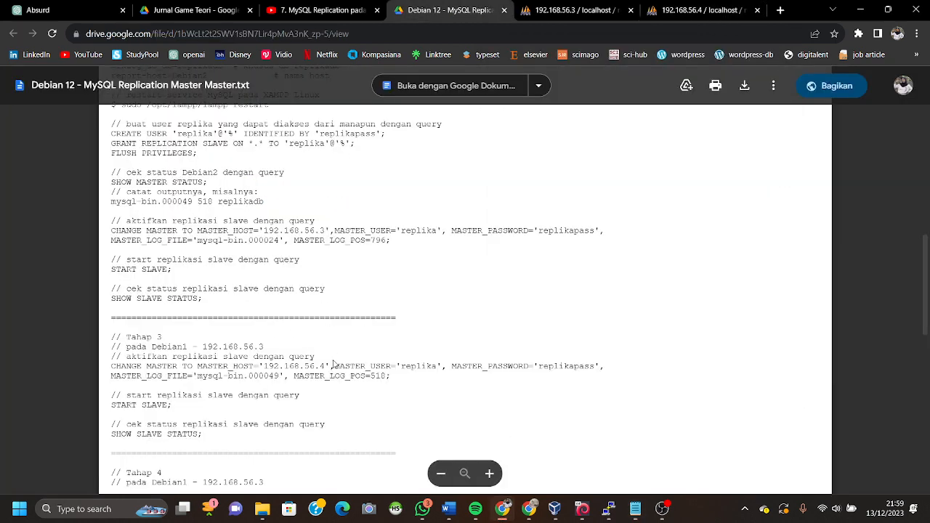
scroll(333, 365, "down", 1)
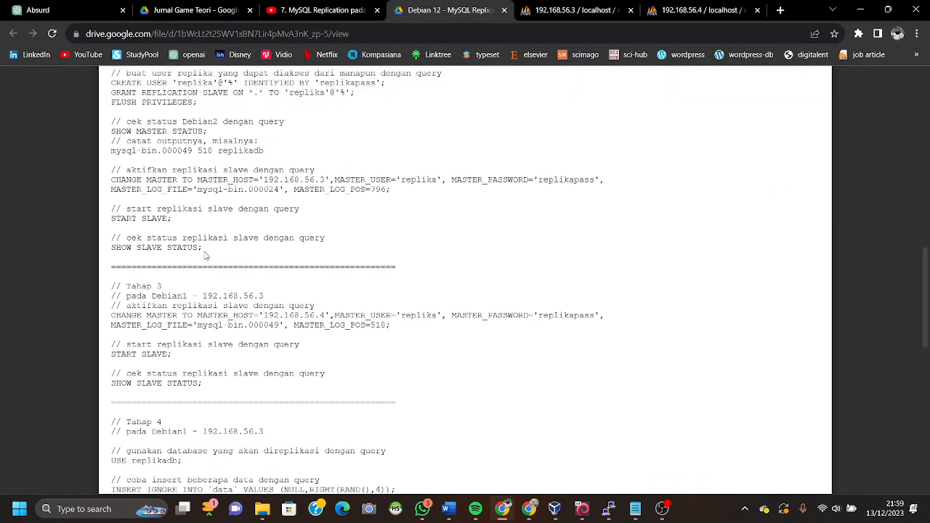
left_click_drag(202, 248, 132, 248)
left_click_drag(111, 182, 411, 192)
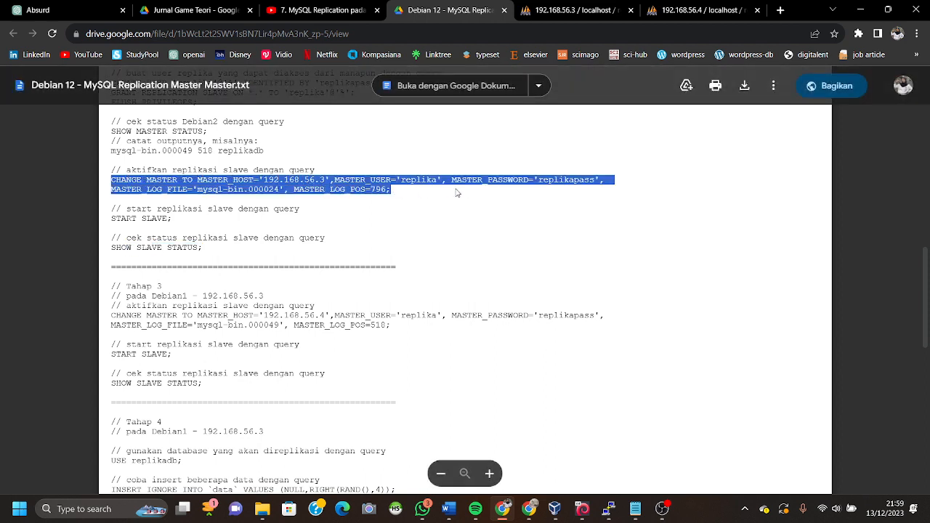
scroll(416, 210, "up", 1)
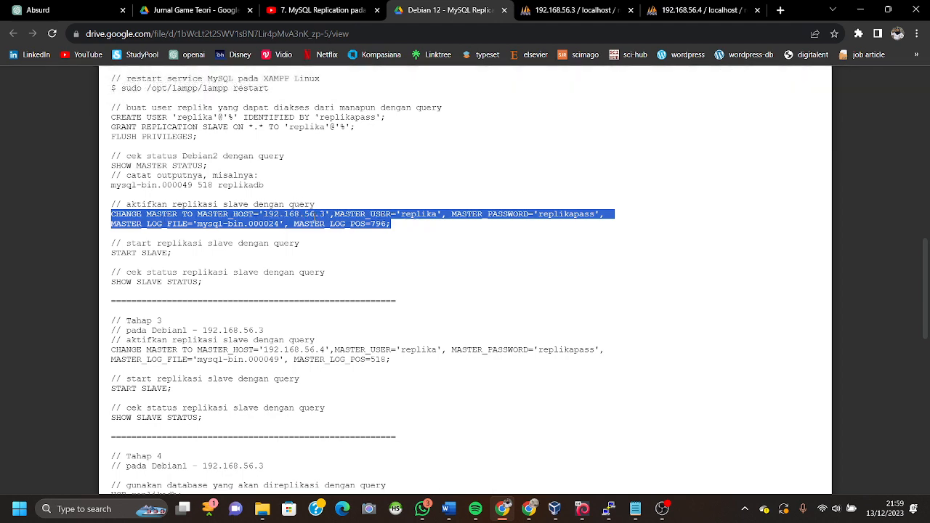
left_click(325, 218)
scroll(355, 233, "up", 1)
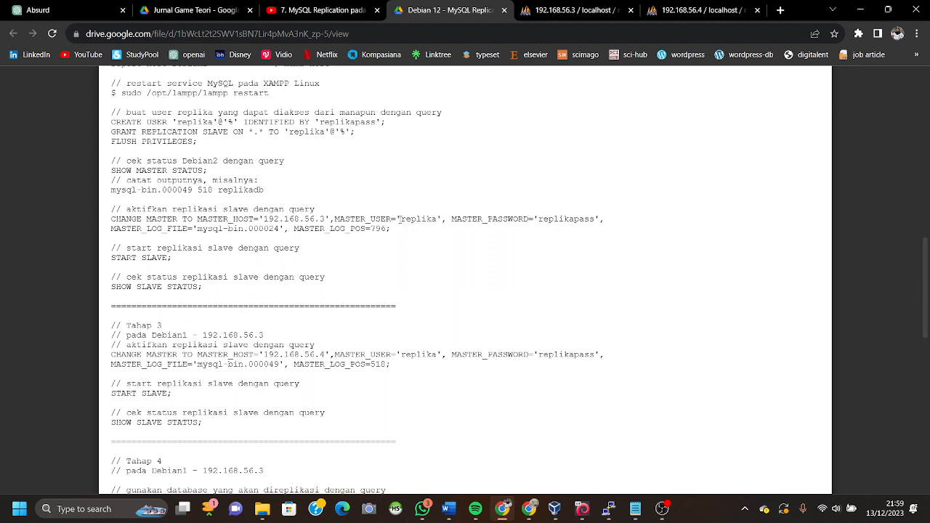
left_click_drag(402, 219, 436, 219)
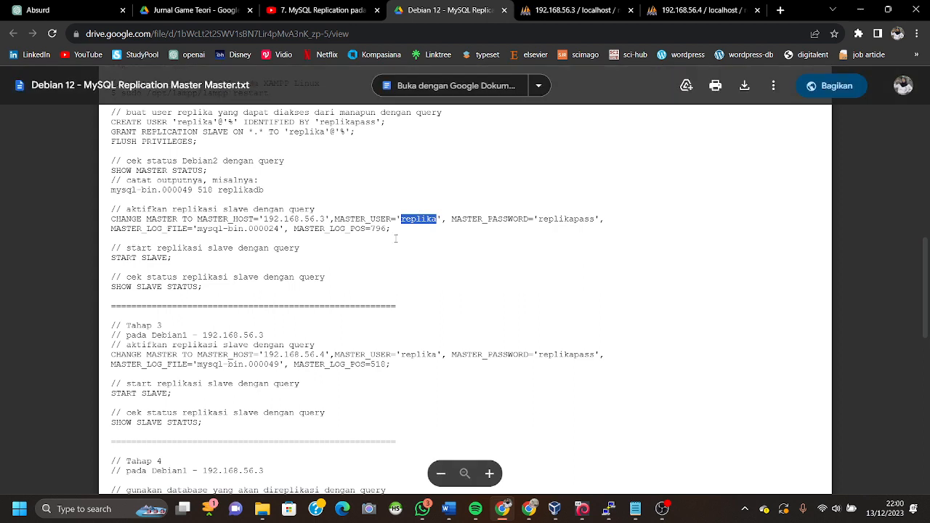
- Review the guide's Debian1 and Debian2 stages, from creating replikadb through my.cnf and the replica user to the CHANGE MASTER TO query
mouse_move(634, 516)
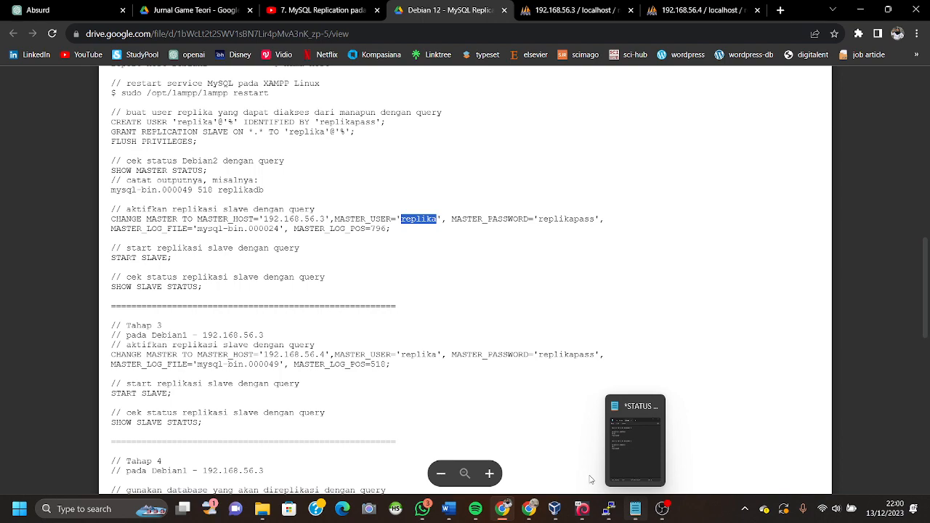
scroll(465, 352, "up", 3)
scroll(465, 352, "down", 1)
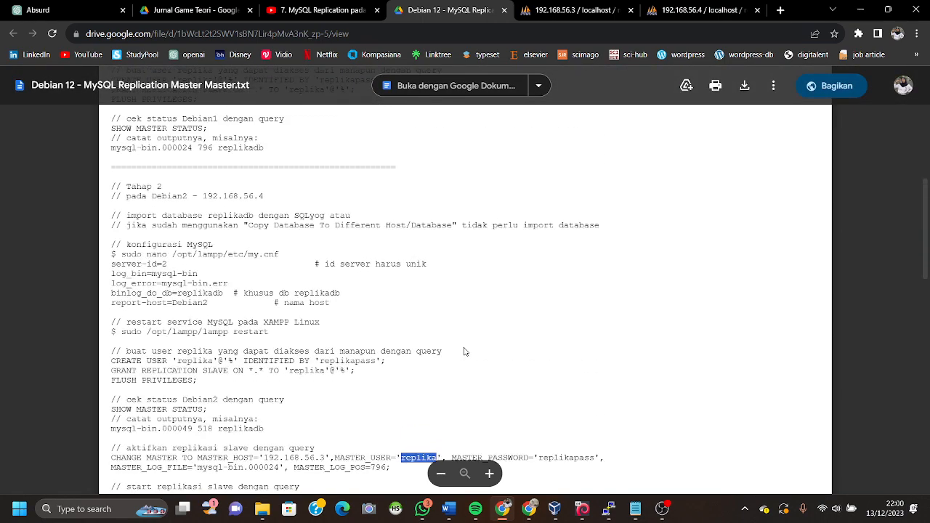
scroll(436, 313, "up", 2)
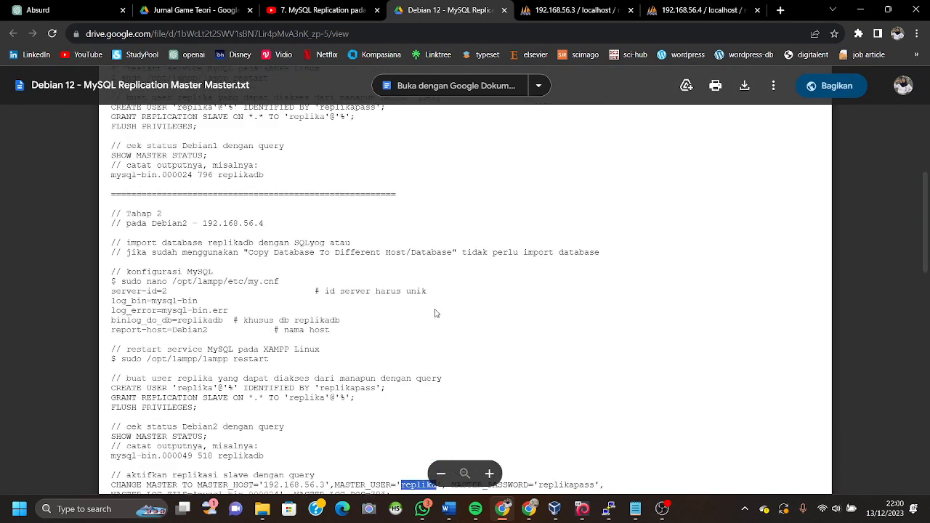
scroll(492, 348, "up", 2)
scroll(492, 348, "down", 3)
scroll(492, 348, "up", 4)
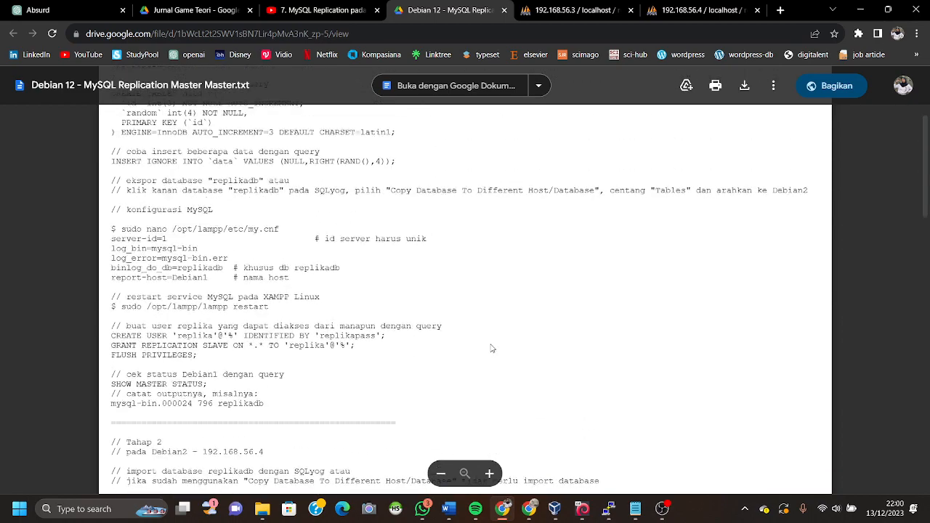
scroll(492, 348, "up", 1)
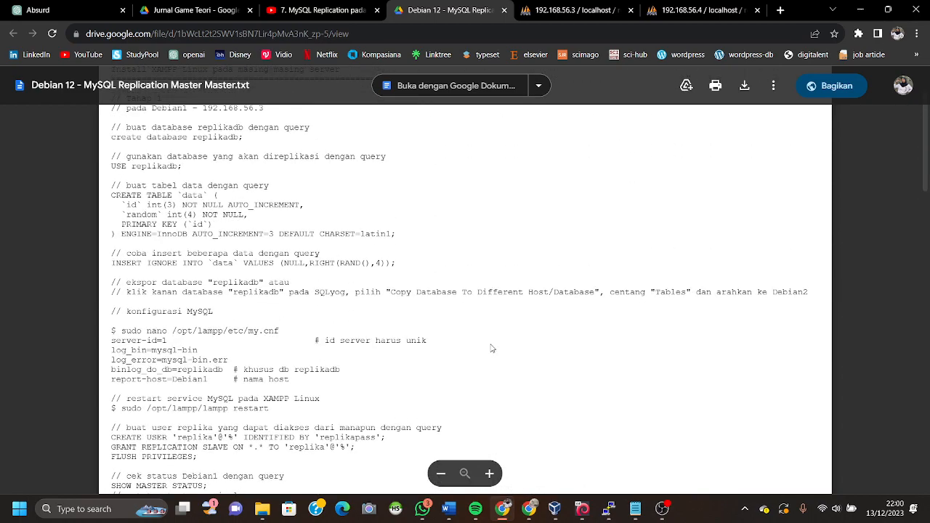
scroll(492, 348, "down", 3)
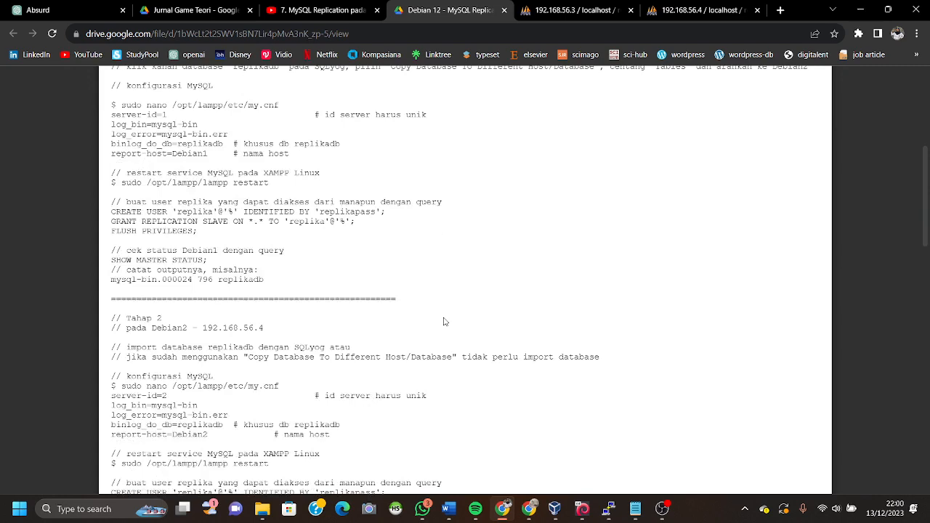
scroll(444, 321, "down", 3)
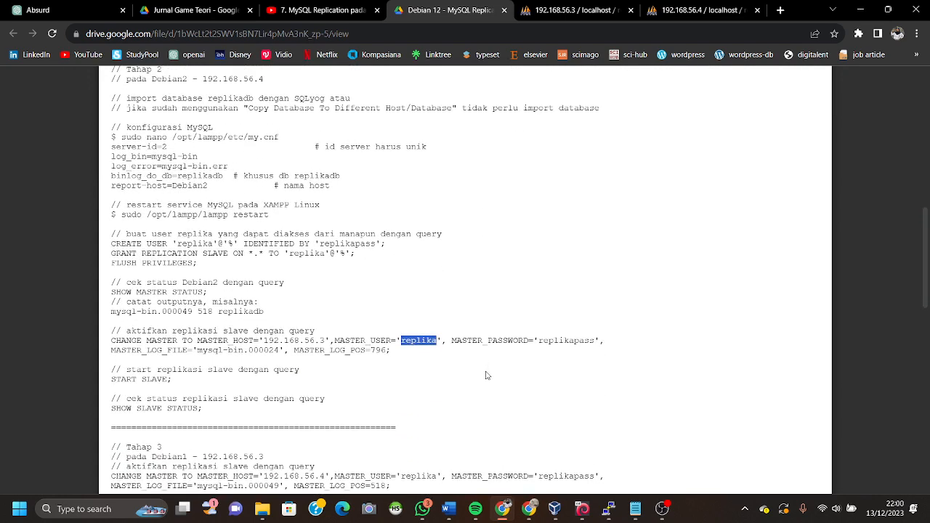
- Compare the binlog file and position noted for Debian 1 in Notepad with the master log values in the guide's Debian2 CHANGE MASTER TO query
left_click(635, 509)
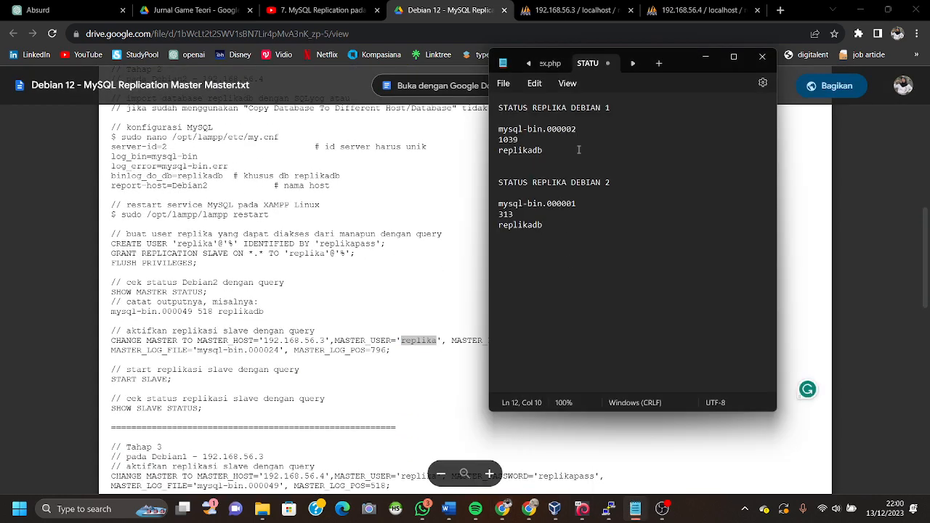
left_click_drag(577, 129, 492, 136)
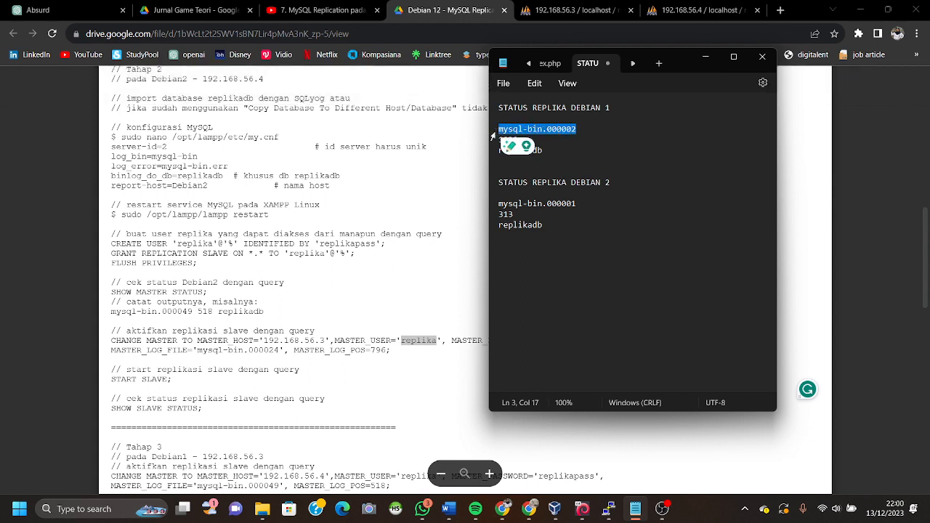
left_click(541, 141)
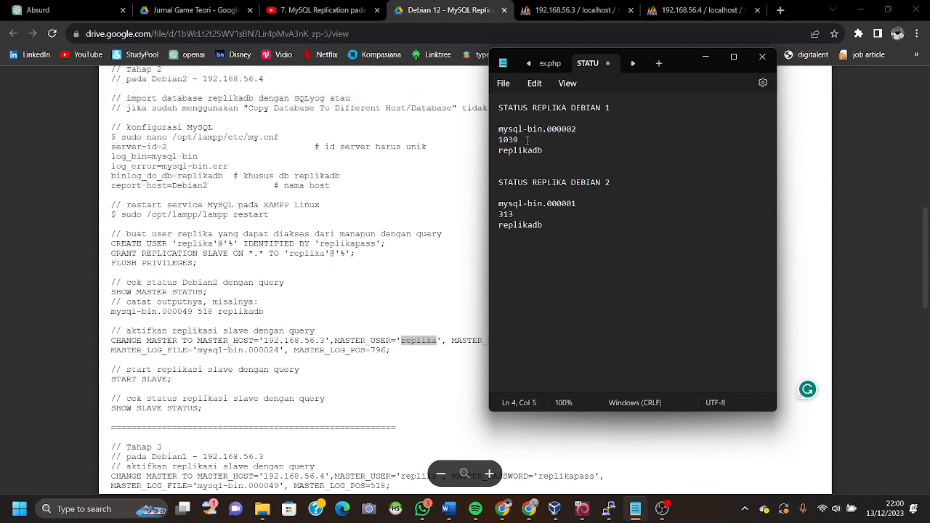
double_click(527, 139)
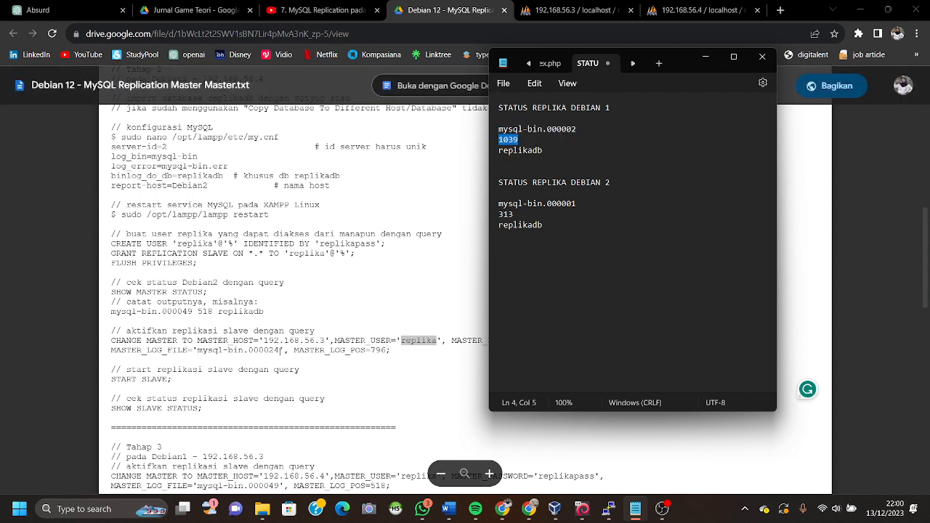
left_click_drag(281, 350, 125, 352)
left_click(364, 375)
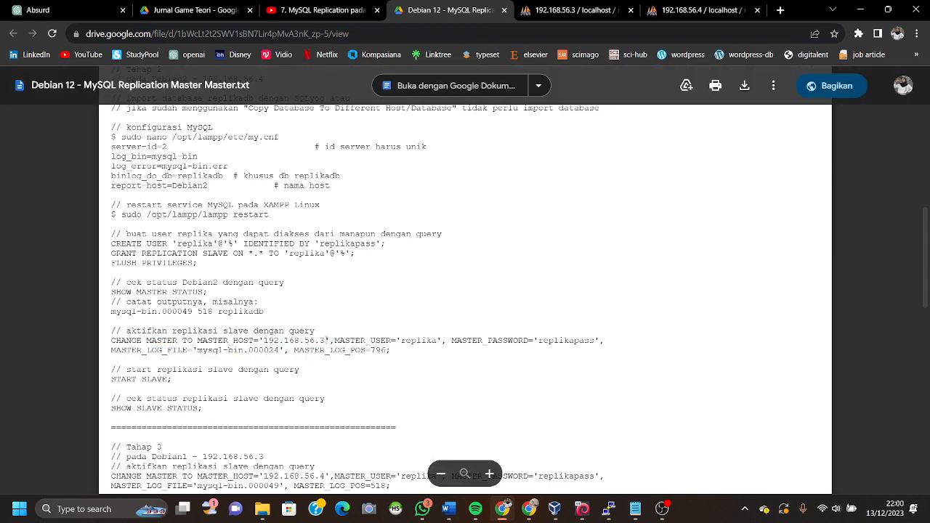
- Copy "SHOW SLAVE STATUS;" from the guide and run it on the replikadb database in phpMyAdmin on 192.168.56.3
scroll(366, 377, "down", 1)
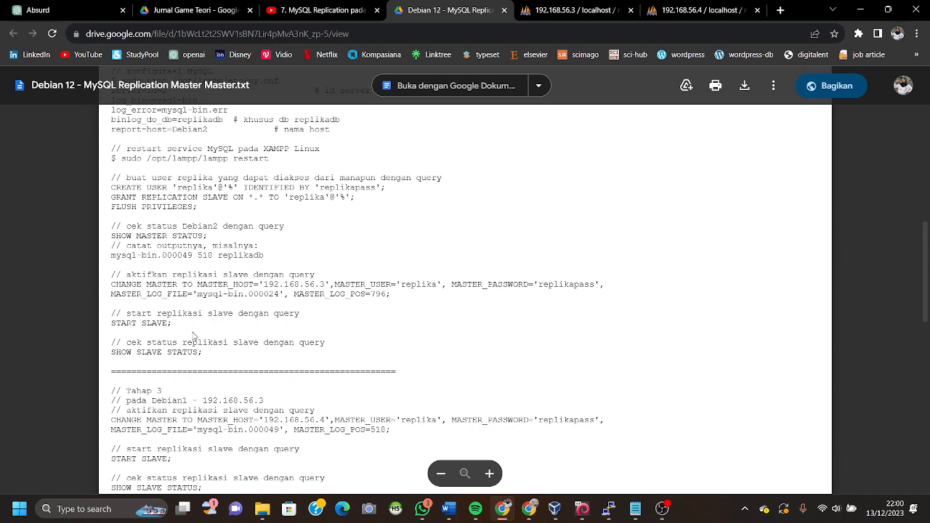
left_click_drag(204, 352, 106, 353)
key("ctrl+c")
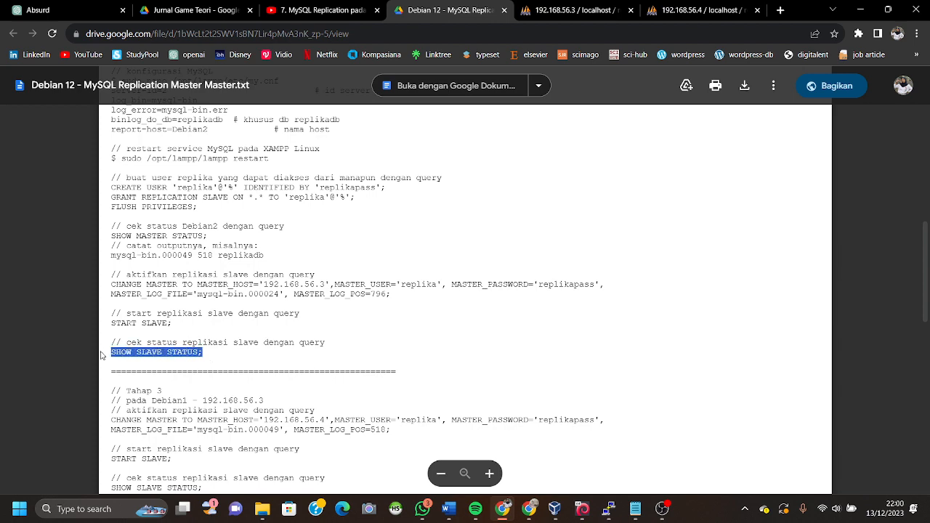
left_click(236, 364)
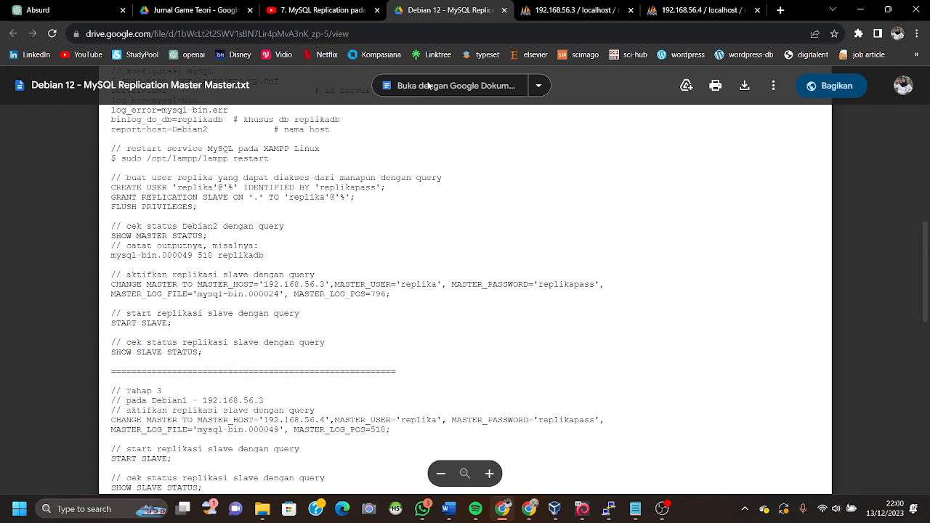
left_click(556, 10)
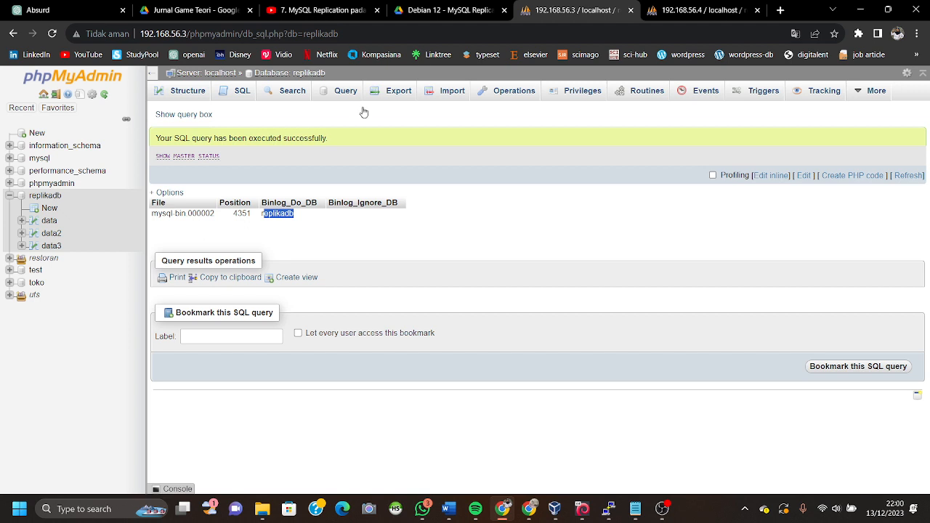
left_click(231, 96)
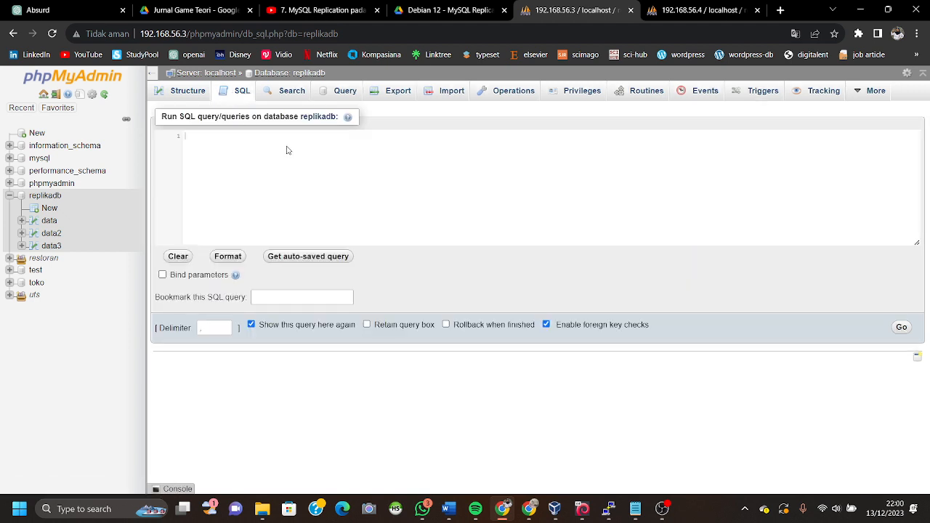
key("ctrl+v")
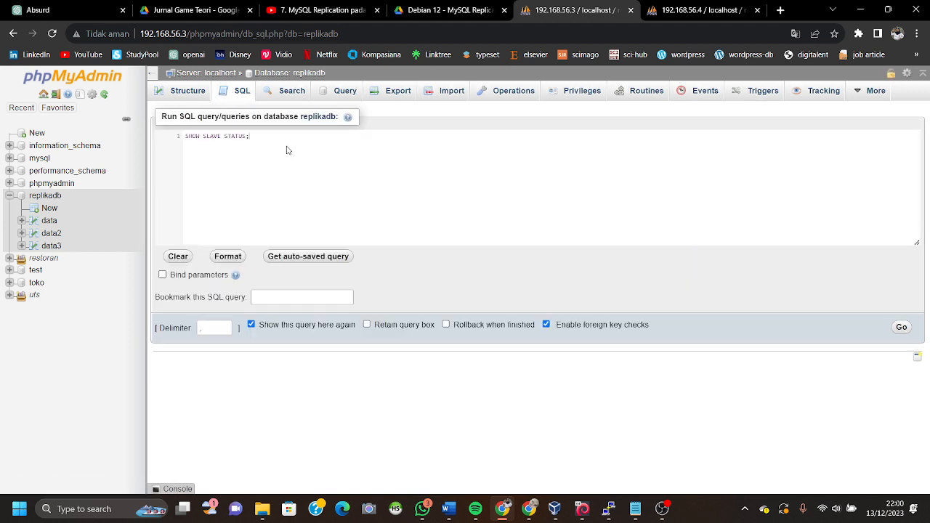
left_click(900, 328)
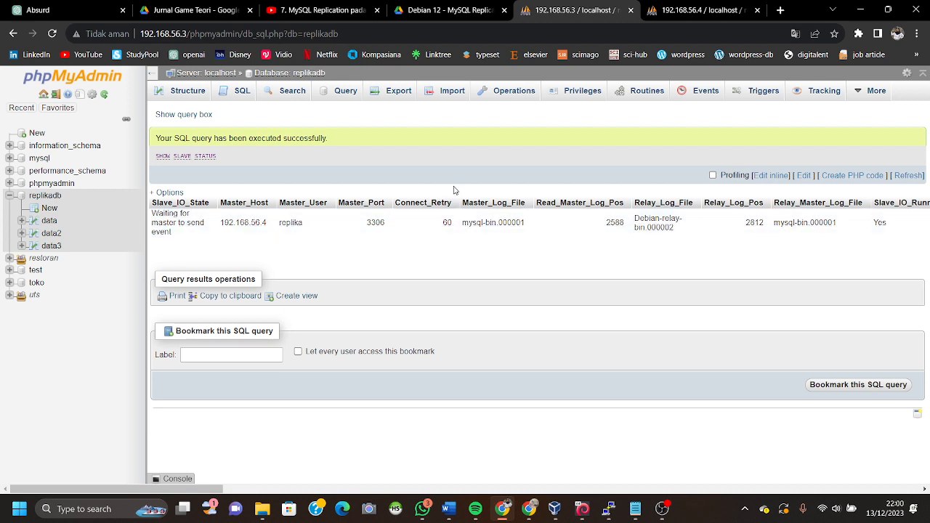
- Run the copied "SHOW SLAVE STATUS;" query on the replikadb database in phpMyAdmin on 192.168.56.4
left_click(691, 8)
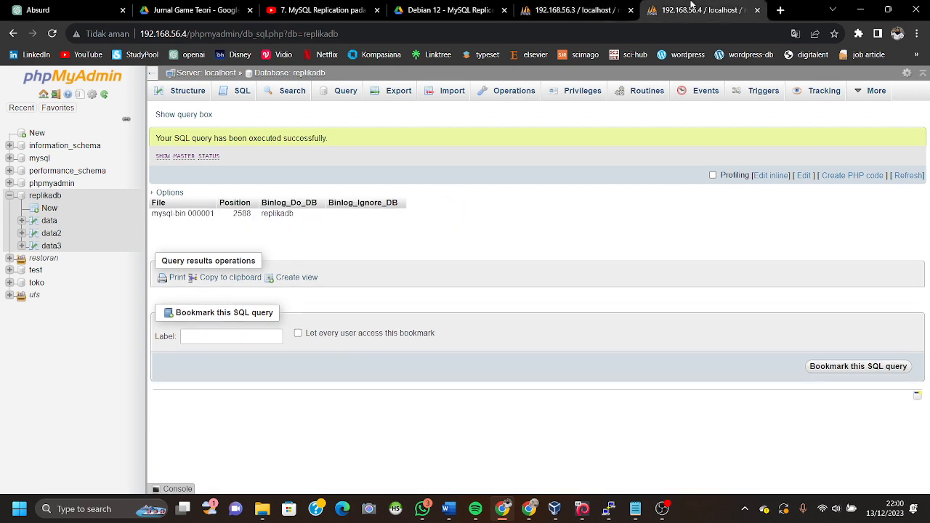
left_click(240, 91)
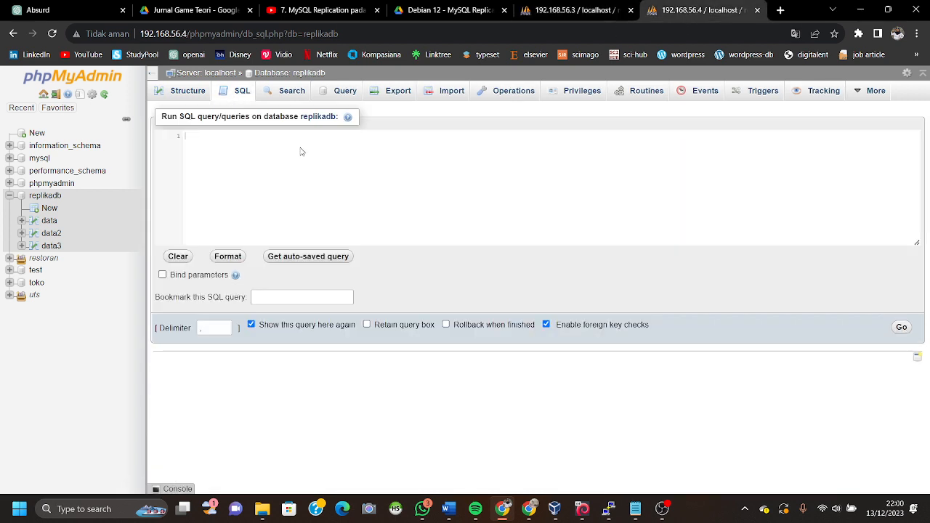
key("ctrl+v")
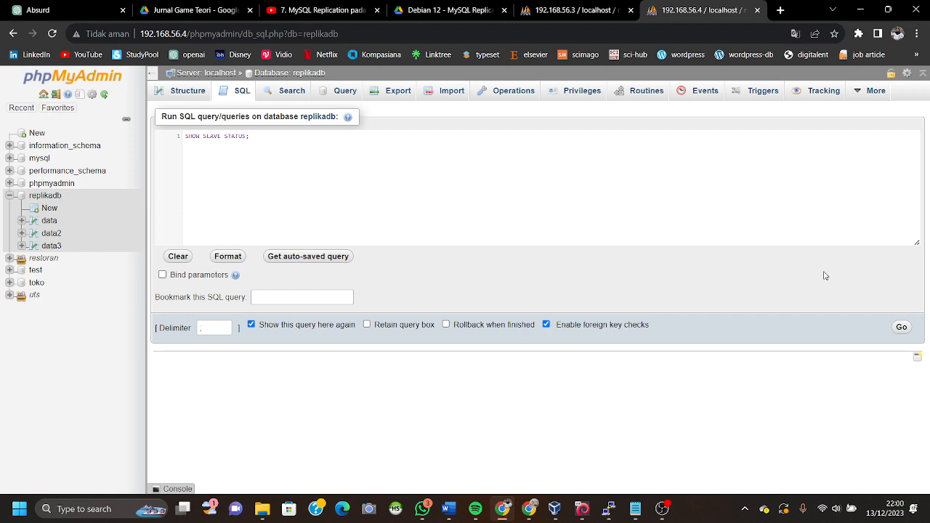
left_click(901, 327)
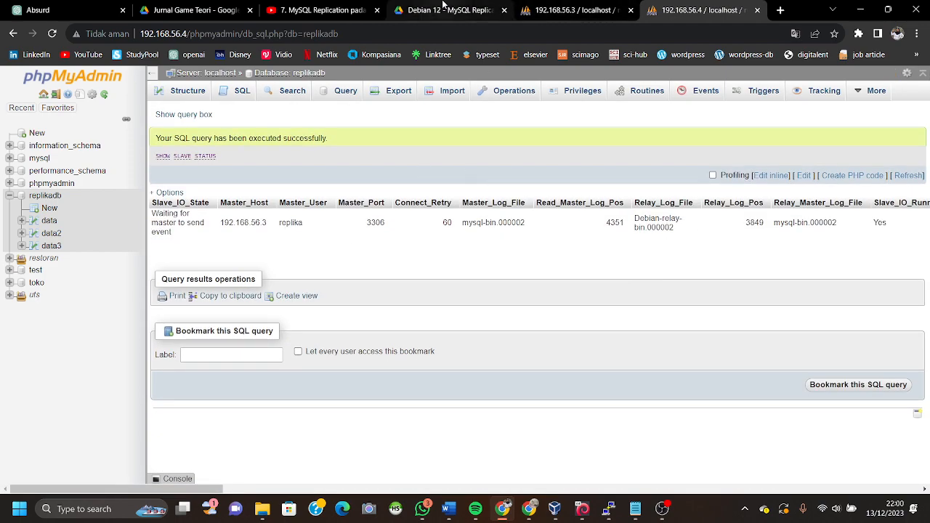
- Return to the replication guide and copy the CREATE TABLE query for data2 from stage 5 (Tahap 5)
left_click(444, 10)
scroll(348, 387, "down", 3)
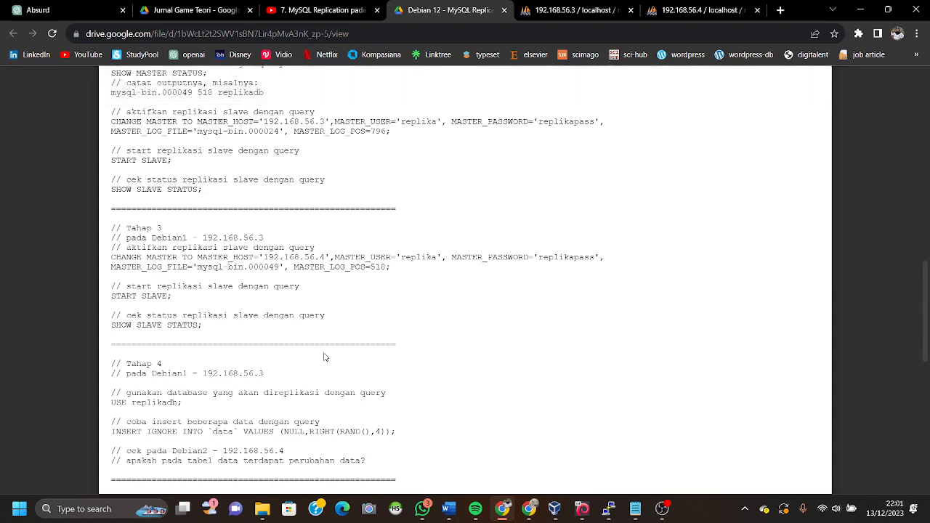
scroll(324, 357, "down", 3)
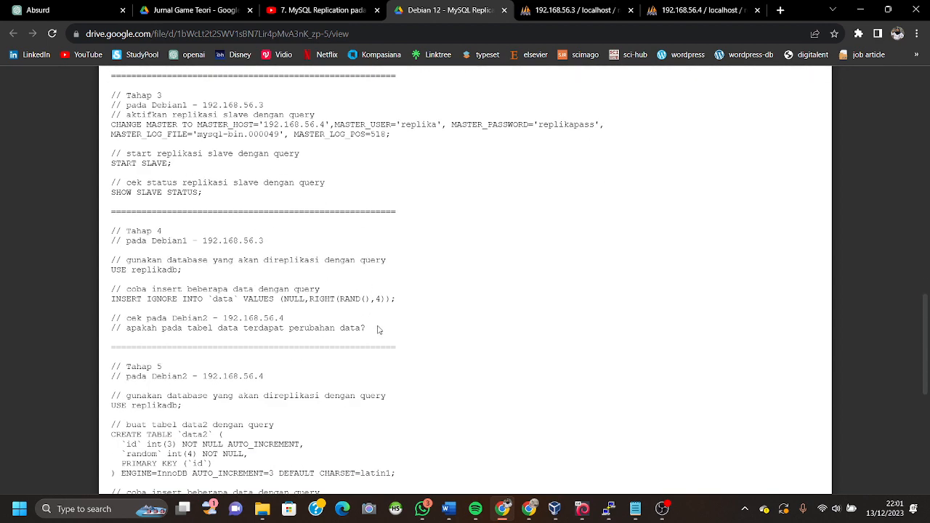
scroll(336, 291, "down", 3)
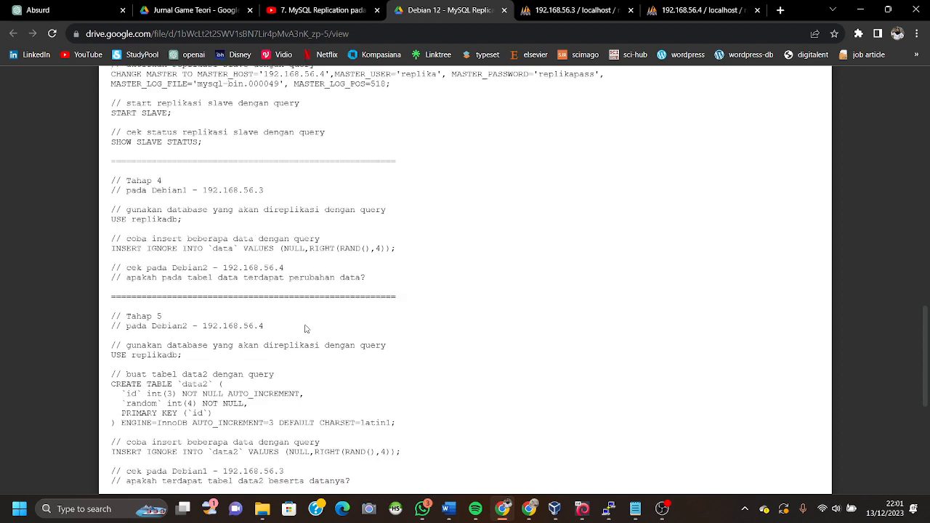
left_click_drag(113, 317, 426, 361)
key("ctrl+c")
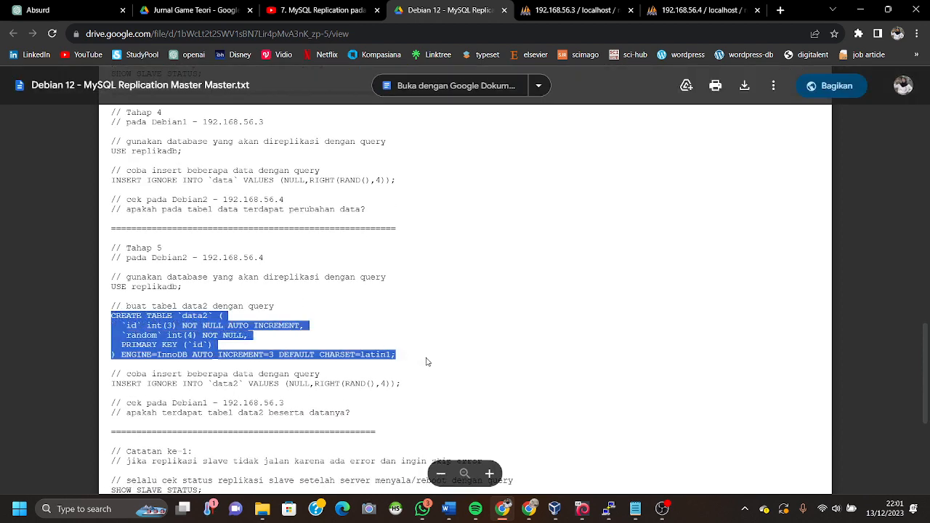
left_click(426, 361)
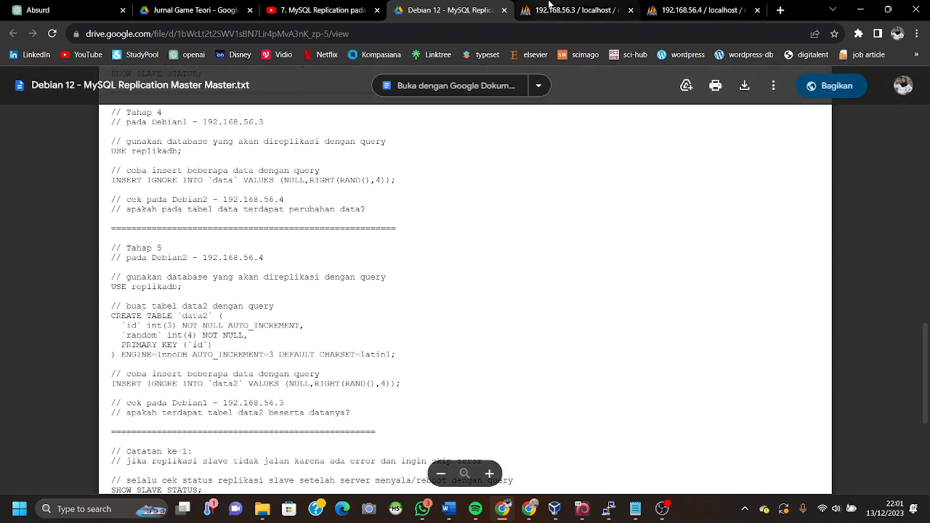
- Paste the CREATE TABLE query into the SQL editor for replikadb on 192.168.56.4 and change the table name to data4
left_click(574, 11)
left_click(690, 9)
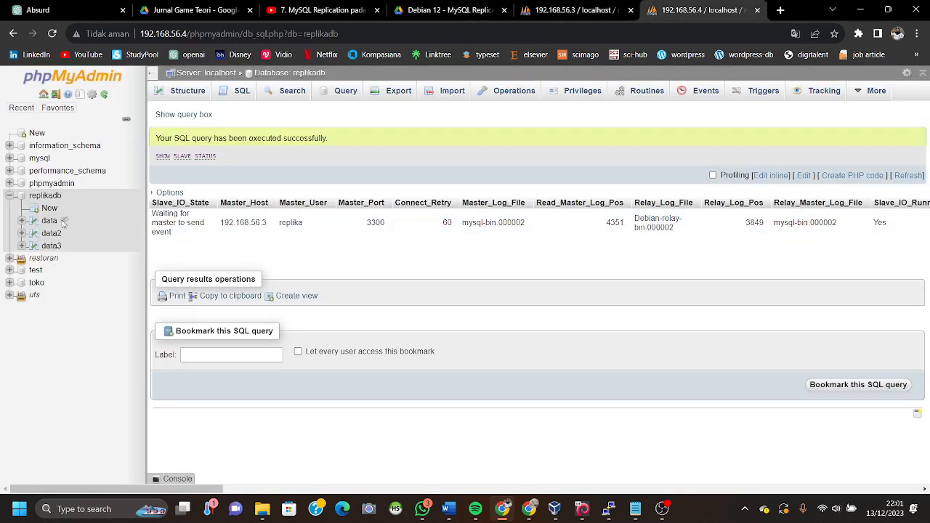
left_click(45, 196)
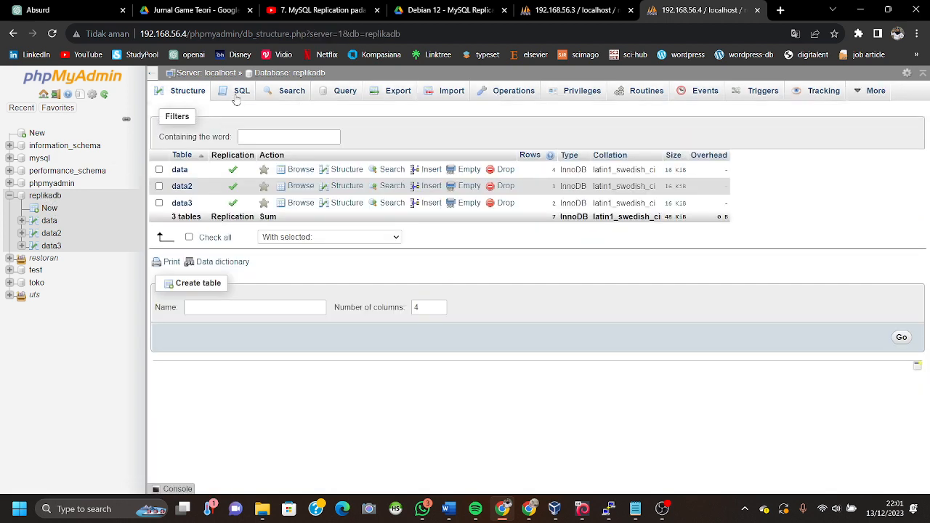
left_click(237, 97)
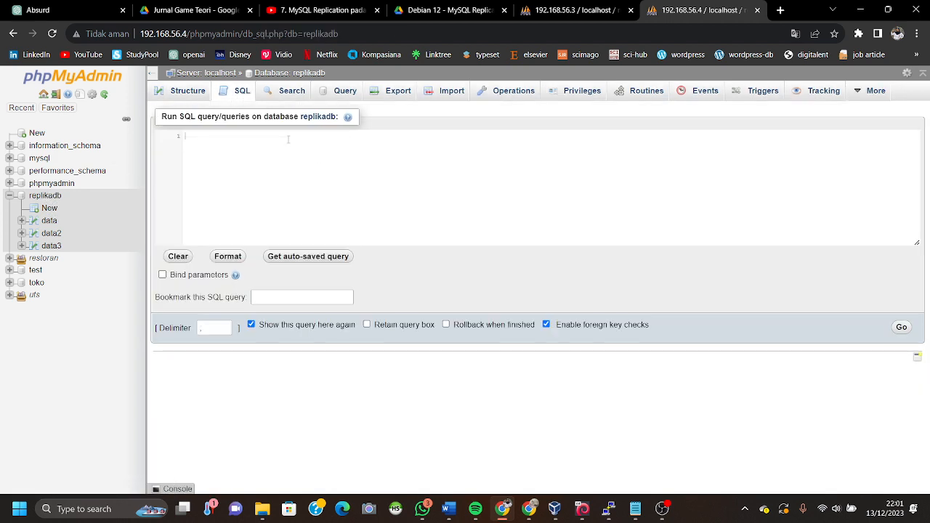
key("ctrl+v")
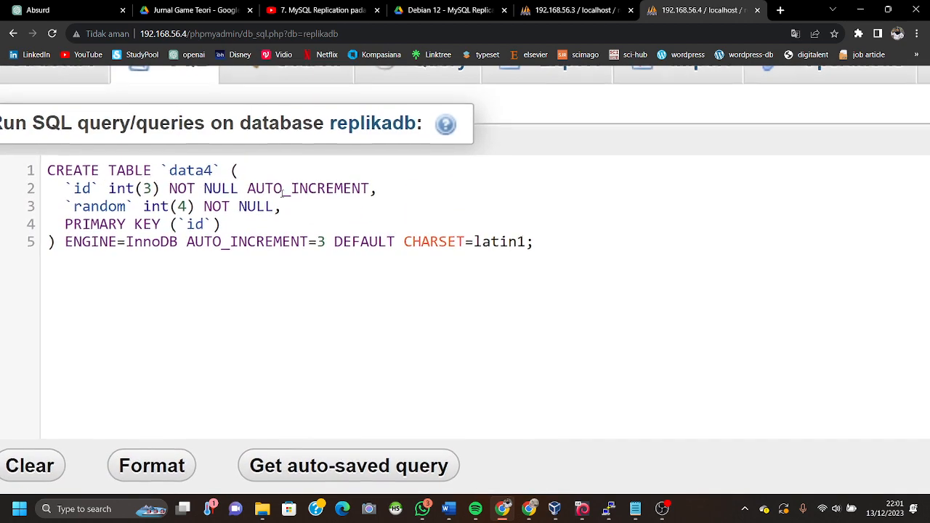
- Examine the data4 query's definitions, highlighting the id column's type, NOT NULL and AUTO_INCREMENT, the random column and the primary key
scroll(281, 194, "left", 1)
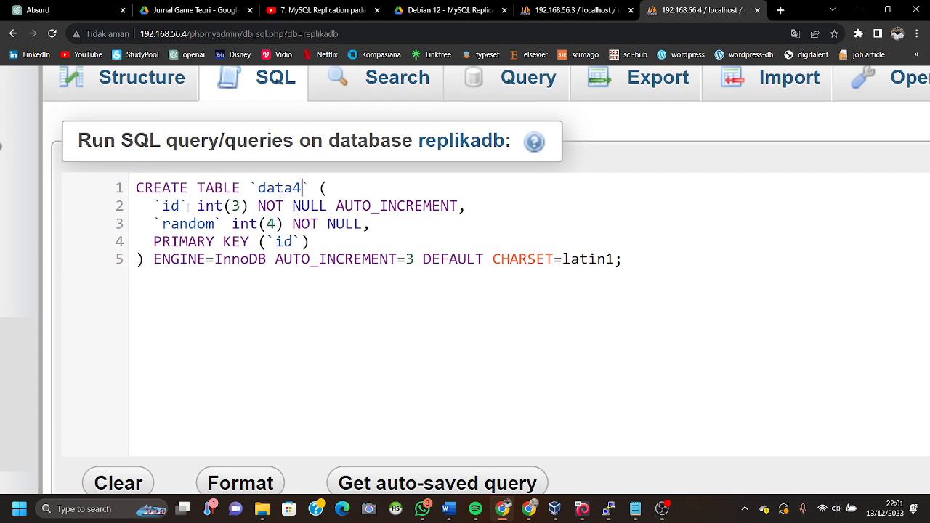
double_click(180, 205)
left_click_drag(248, 206, 198, 207)
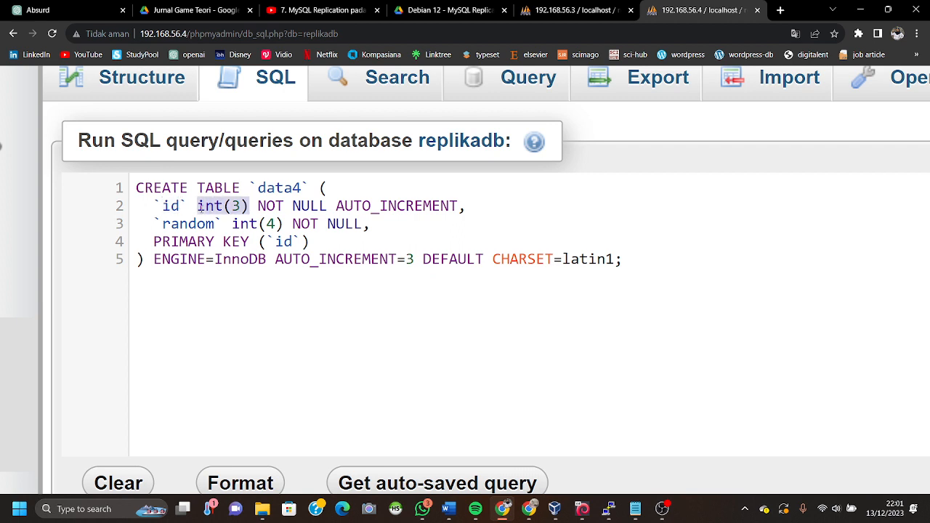
left_click_drag(326, 206, 258, 207)
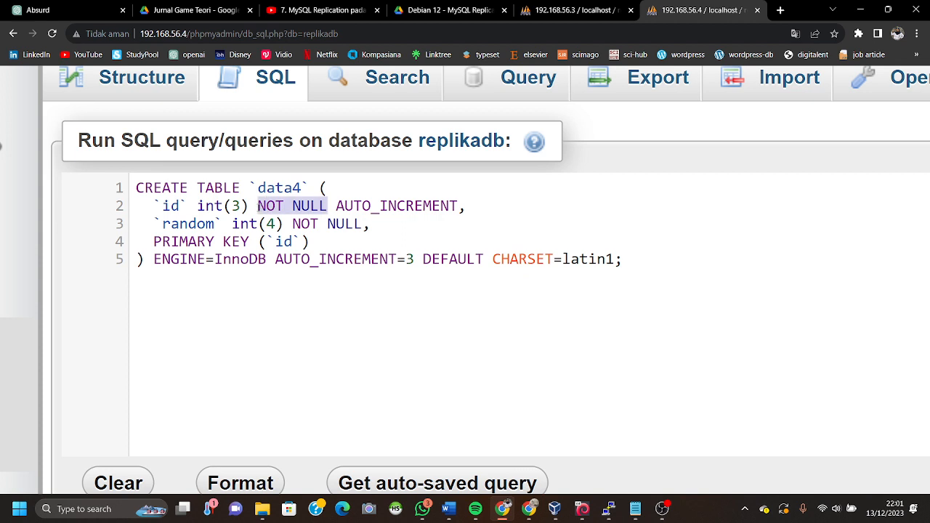
left_click_drag(336, 205, 459, 209)
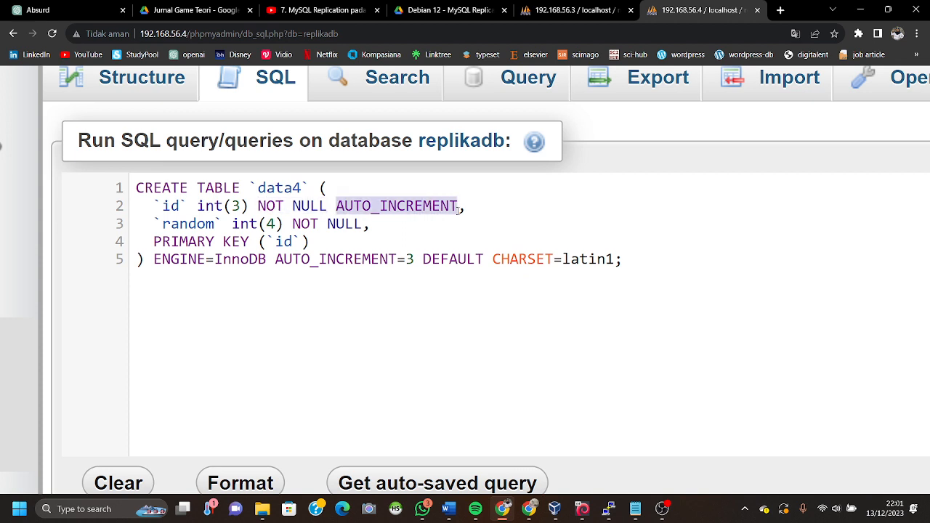
left_click_drag(215, 223, 163, 224)
left_click_drag(232, 224, 155, 243)
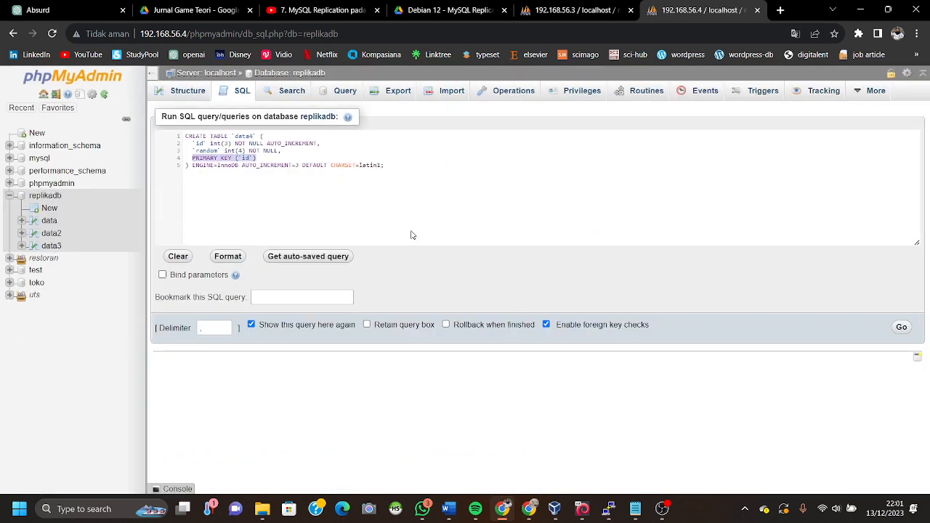
- Execute the CREATE TABLE query for data4 on 192.168.56.4 and browse the new table
left_click(296, 165)
key("End")
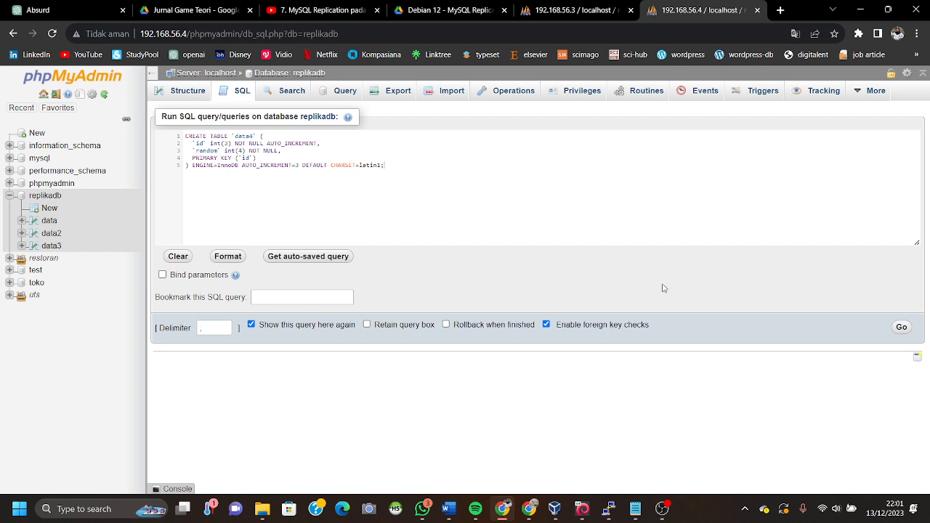
left_click(898, 329)
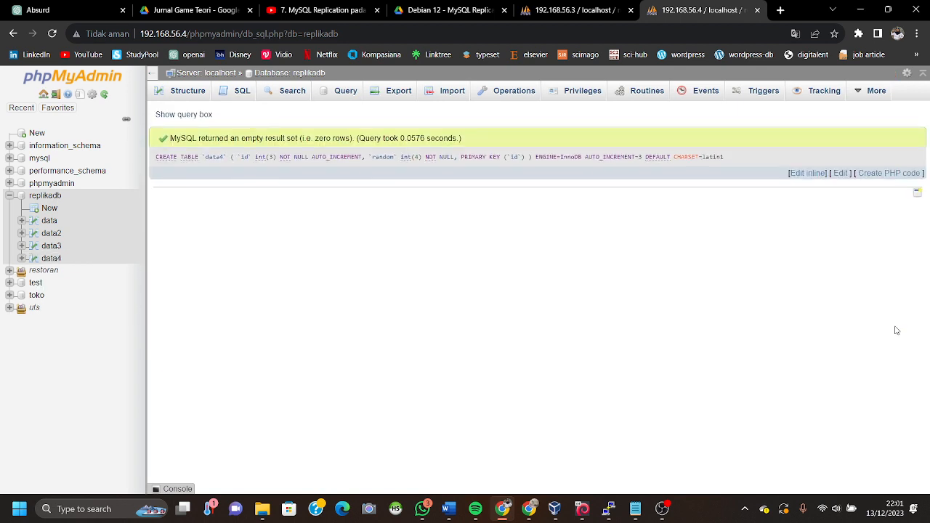
left_click(52, 260)
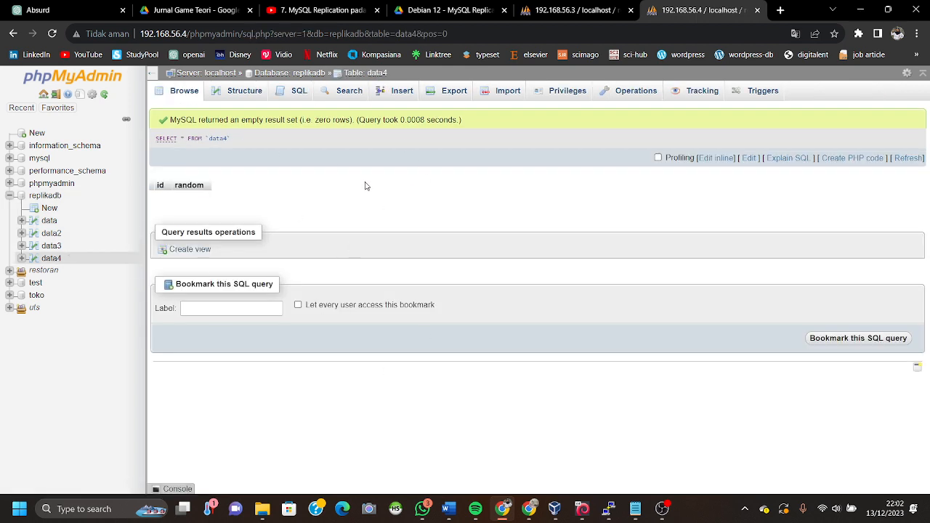
- Reload phpMyAdmin on 192.168.56.3 and check replikadb's table list for data4
left_click(578, 9)
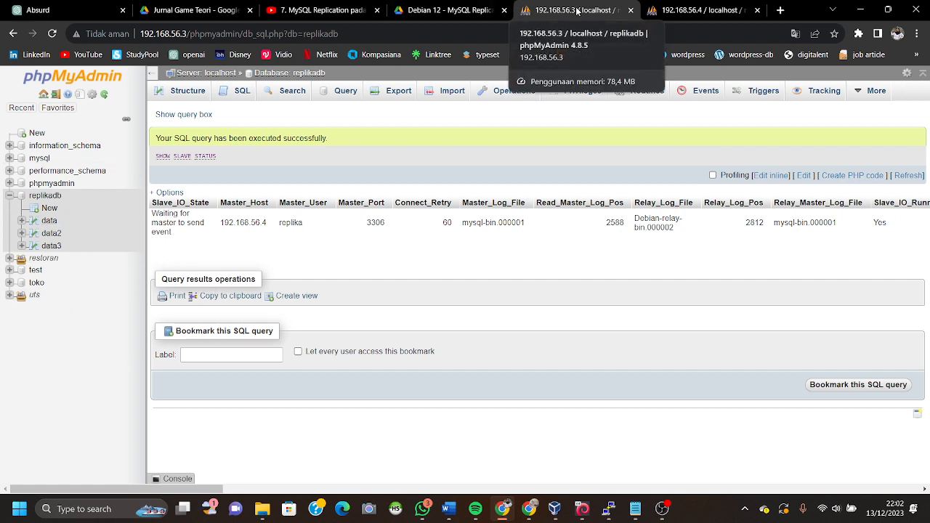
left_click(51, 34)
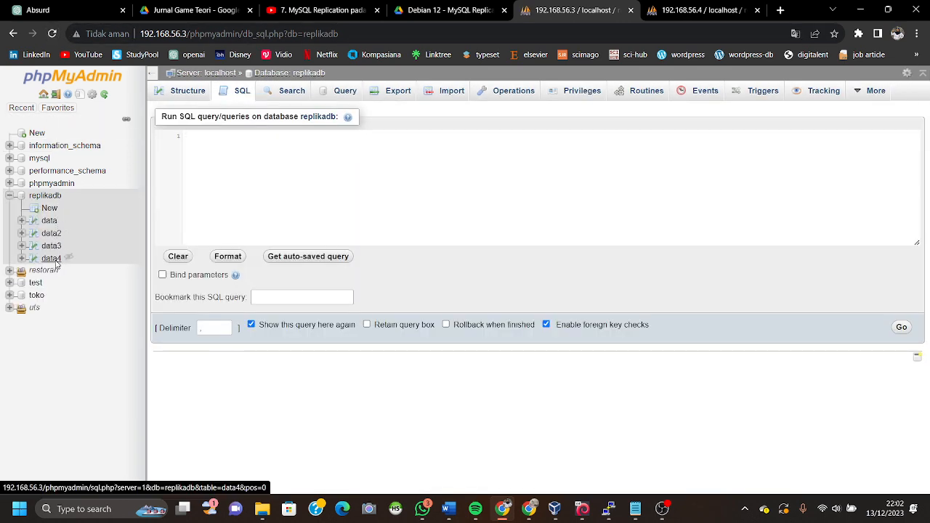
- Browse data4 on 192.168.56.3 and compare it with the same table on 192.168.56.4
left_click(51, 258)
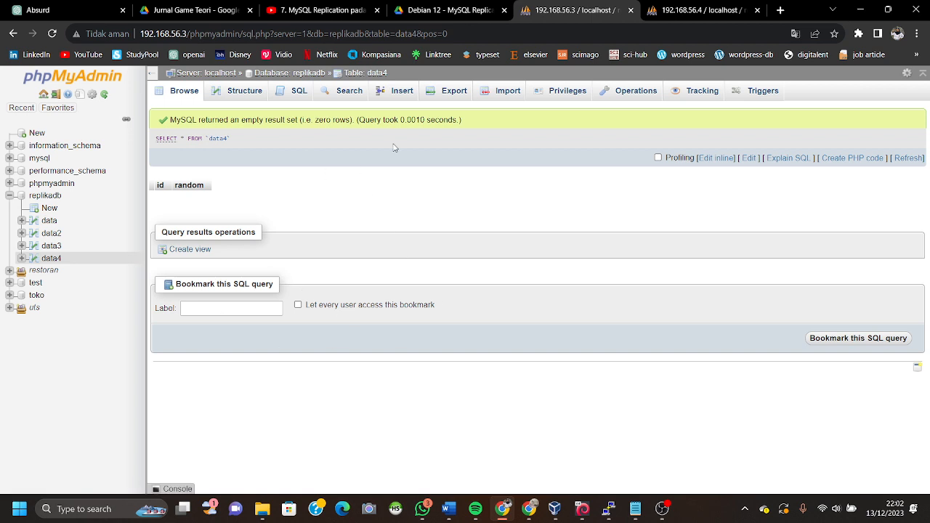
left_click(710, 6)
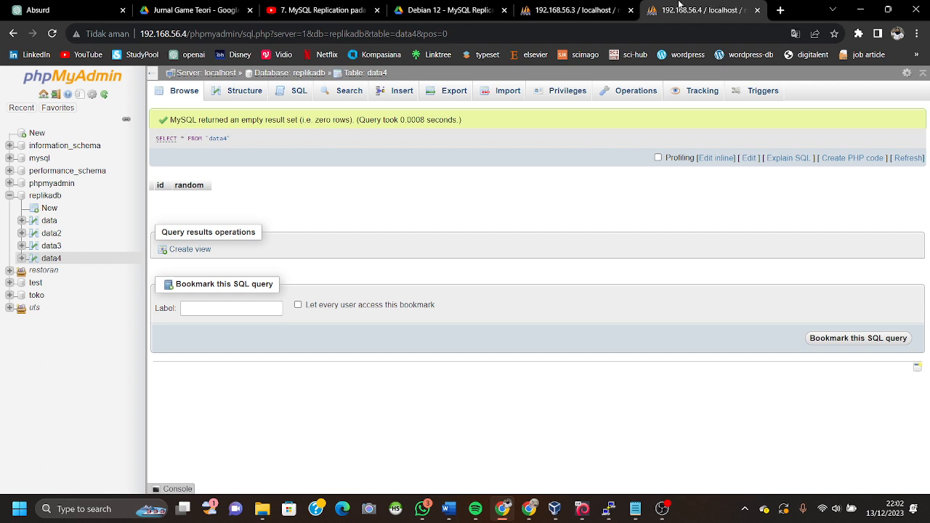
left_click(562, 6)
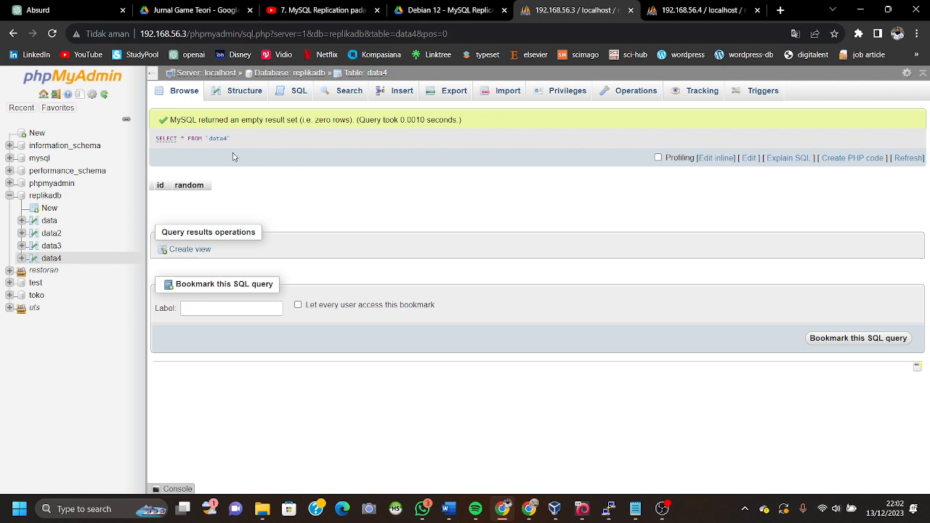
- Open the SQL editor for replikadb on 192.168.56.3 and copy the data2 INSERT IGNORE query from the Google Drive replication notes
left_click(49, 196)
left_click(242, 93)
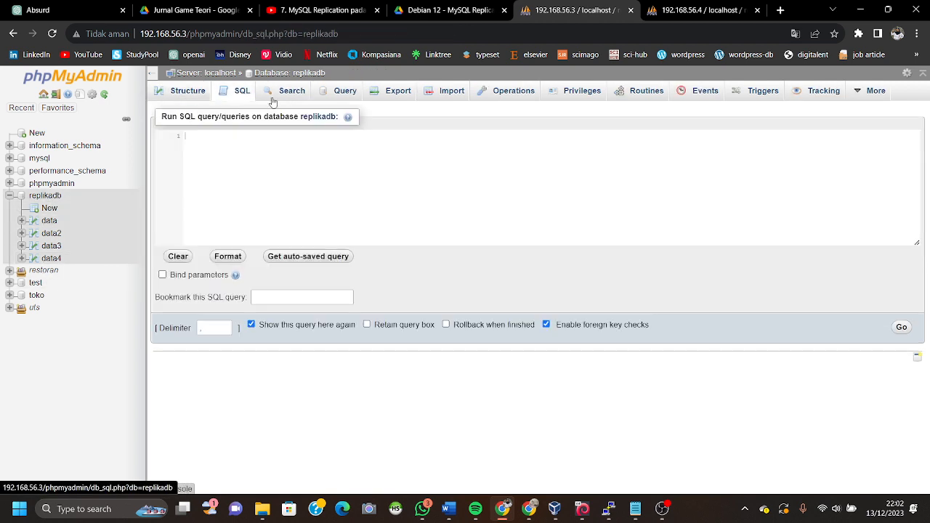
left_click(447, 10)
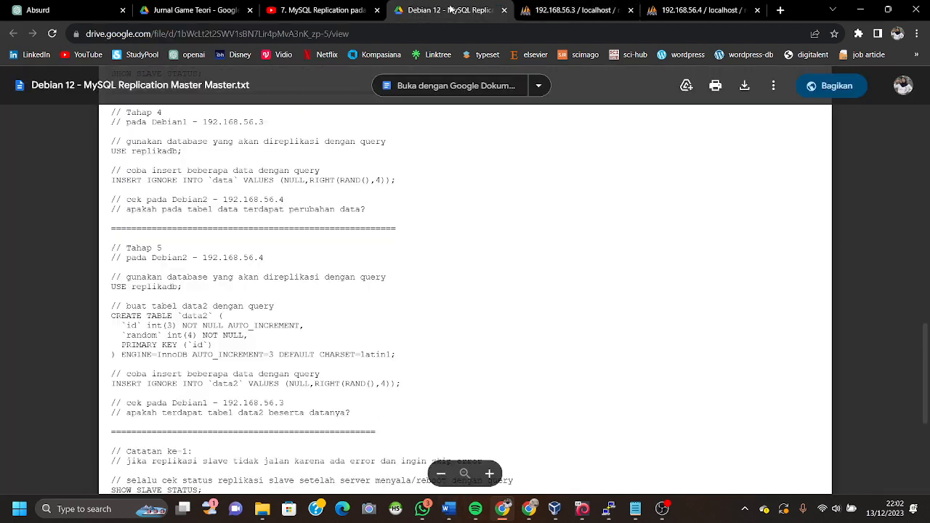
scroll(196, 316, "down", 1)
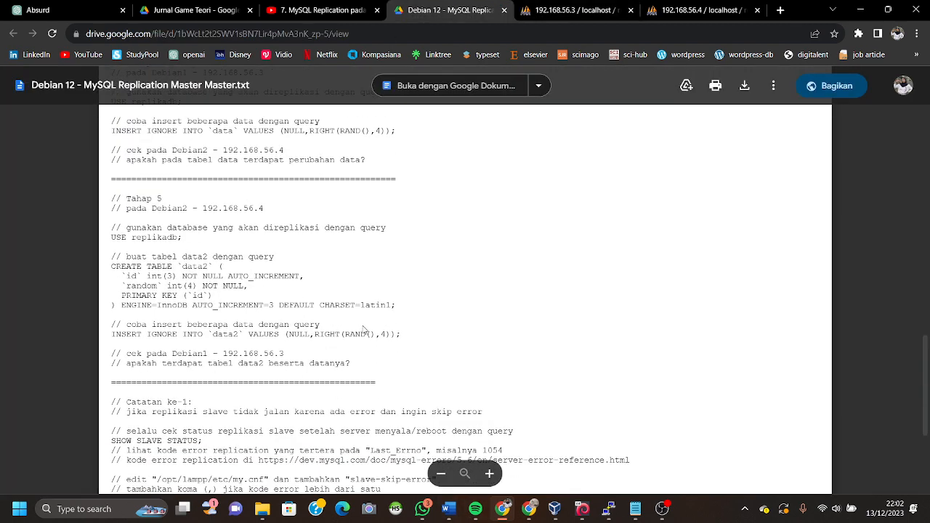
left_click_drag(399, 337, 105, 340)
key("ctrl+c")
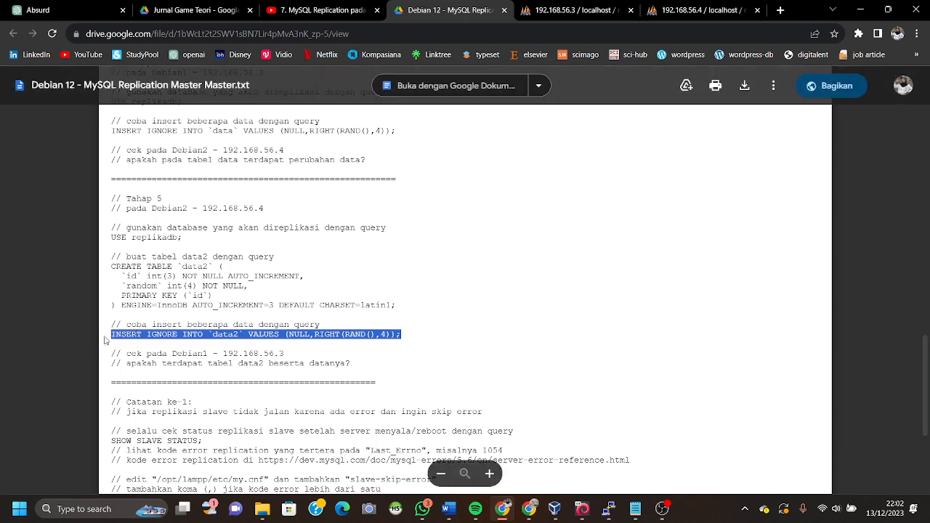
left_click(377, 317)
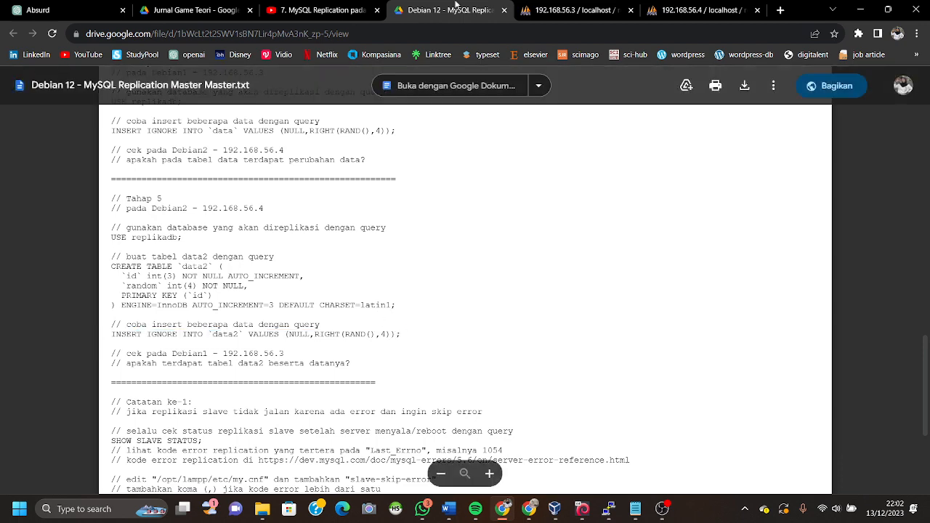
- Paste the INSERT IGNORE query into the SQL editor on 192.168.56.3, change the table name to data4 and execute it
left_click(541, 9)
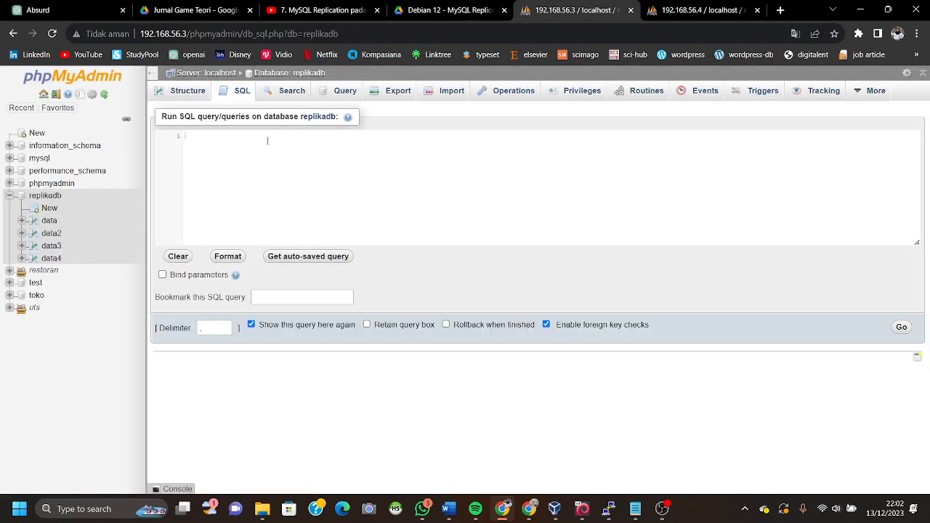
key("ctrl+v")
key("BackSpace")
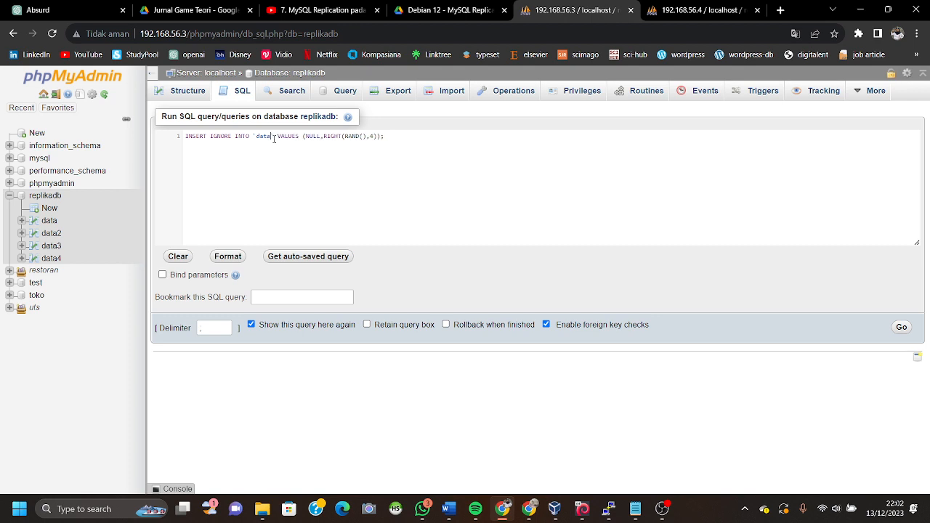
type("4")
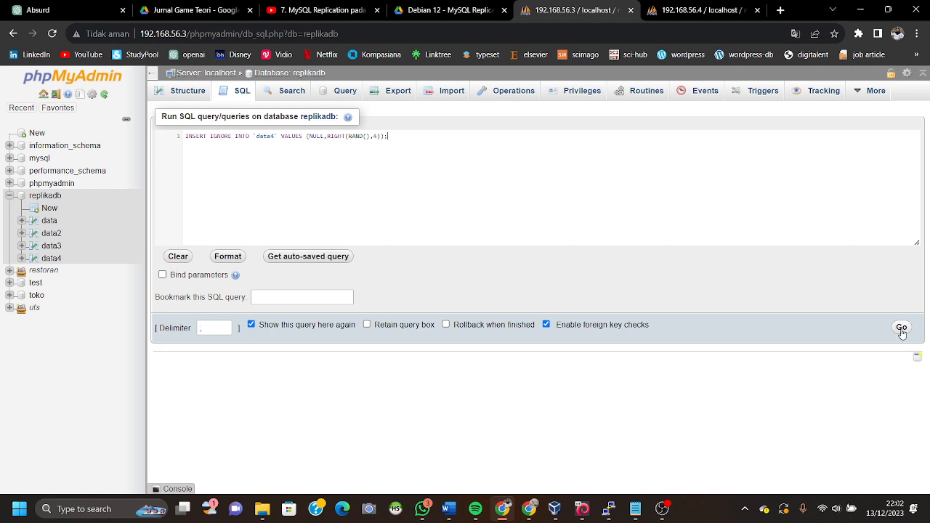
left_click(901, 328)
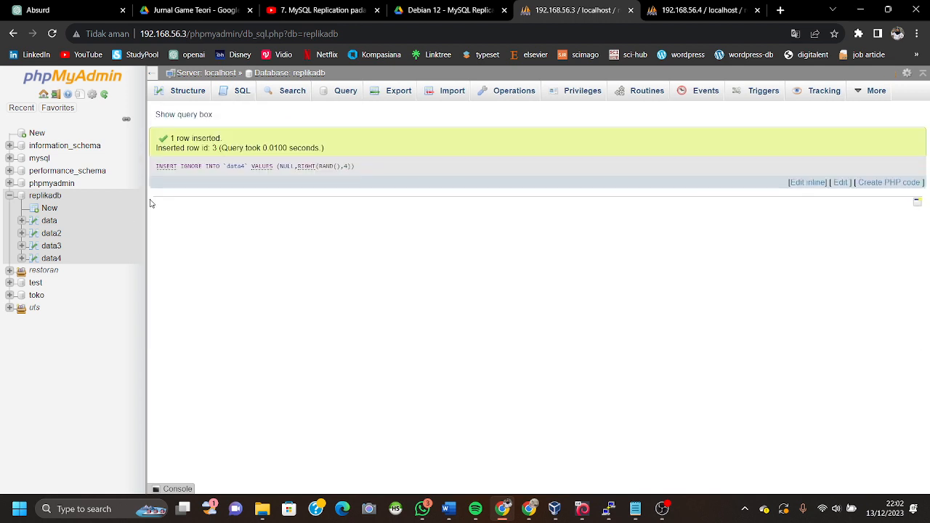
- Browse data4 on 192.168.56.3 and examine the inserted row's random and id values
left_click(50, 258)
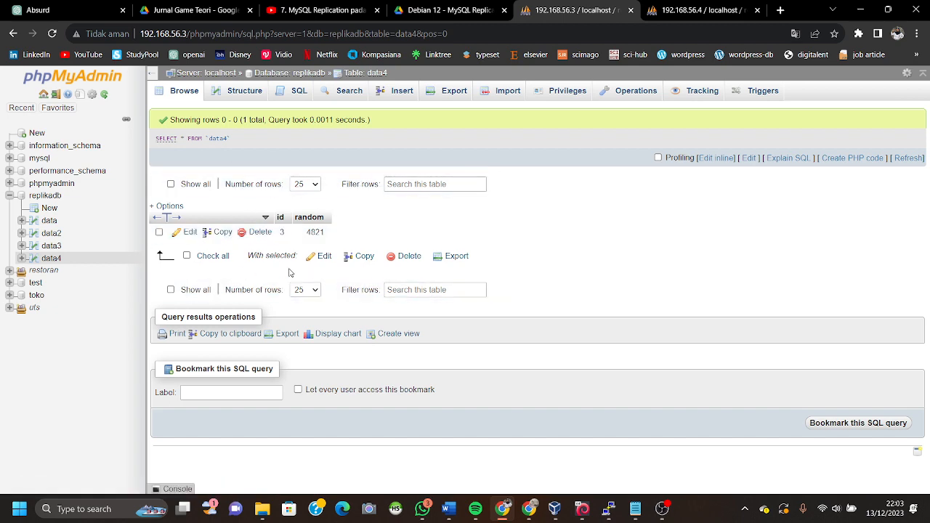
left_click_drag(305, 237, 325, 237)
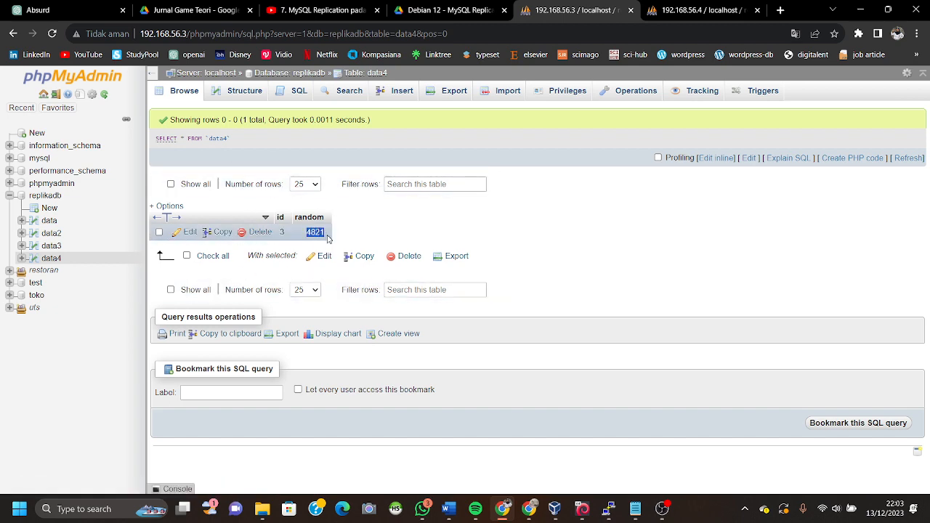
scroll(283, 233, "up", 5)
double_click(280, 233)
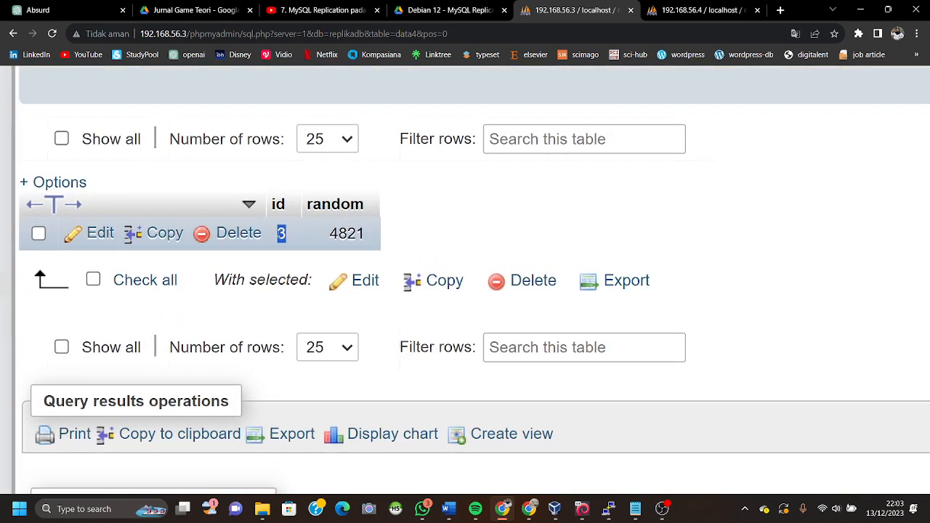
- Compare the AUTO_INCREMENT setting in the notes' CREATE TABLE query with the row id in data4 on 192.168.56.3
left_click(445, 10)
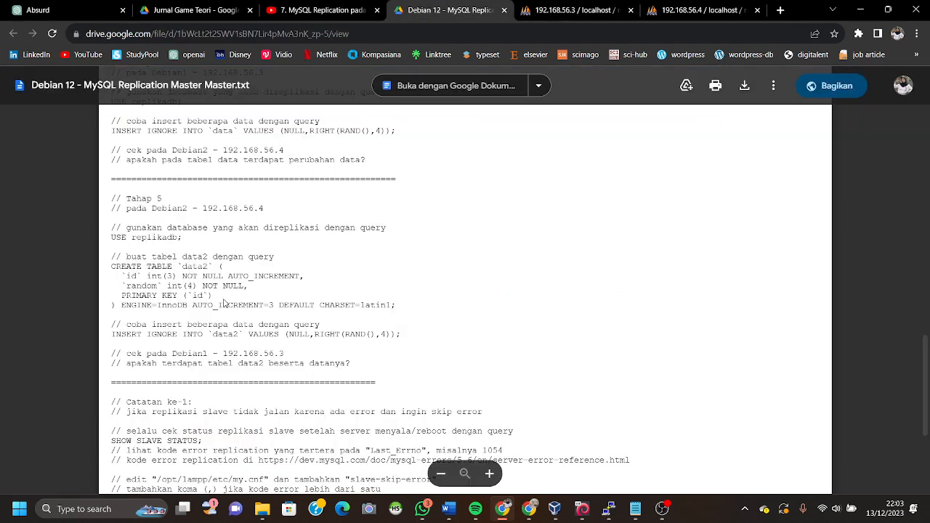
scroll(224, 304, "up", 5)
left_click_drag(327, 312, 160, 312)
left_click(367, 282)
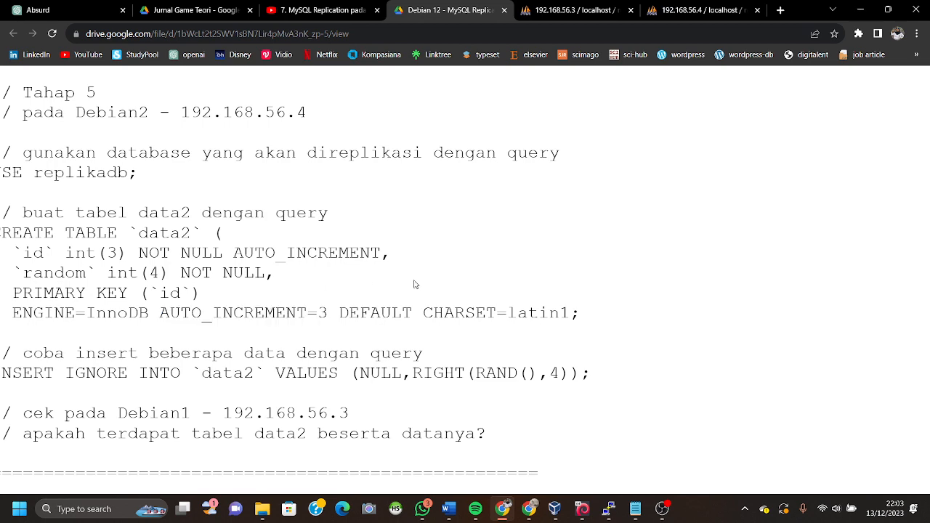
scroll(414, 284, "down", 5)
left_click(554, 11)
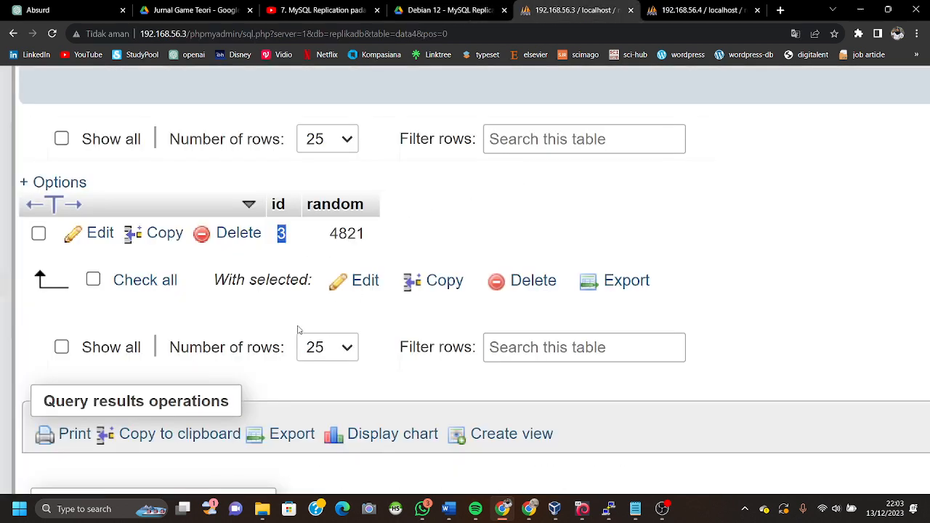
scroll(298, 331, "down", 5)
- Reload data4 on 192.168.56.4 and compare its row with the one on 192.168.56.3
left_click(697, 9)
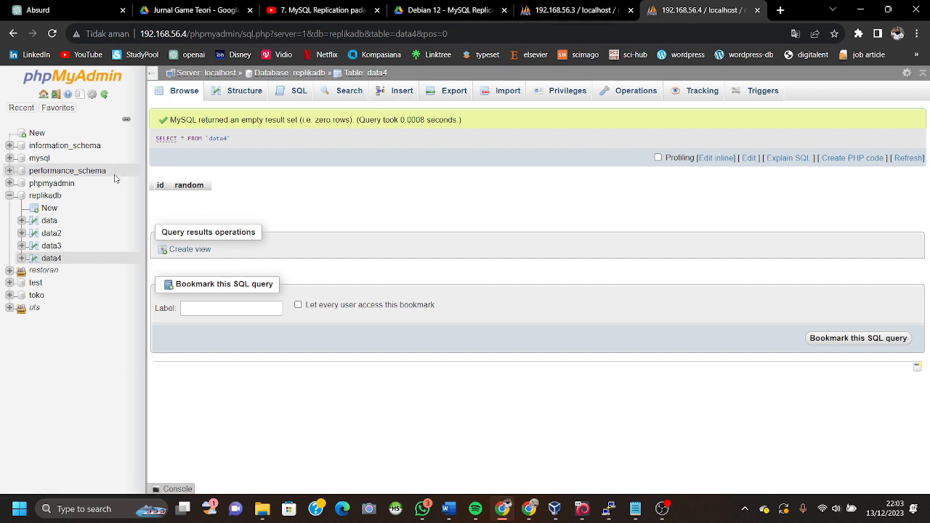
left_click(52, 33)
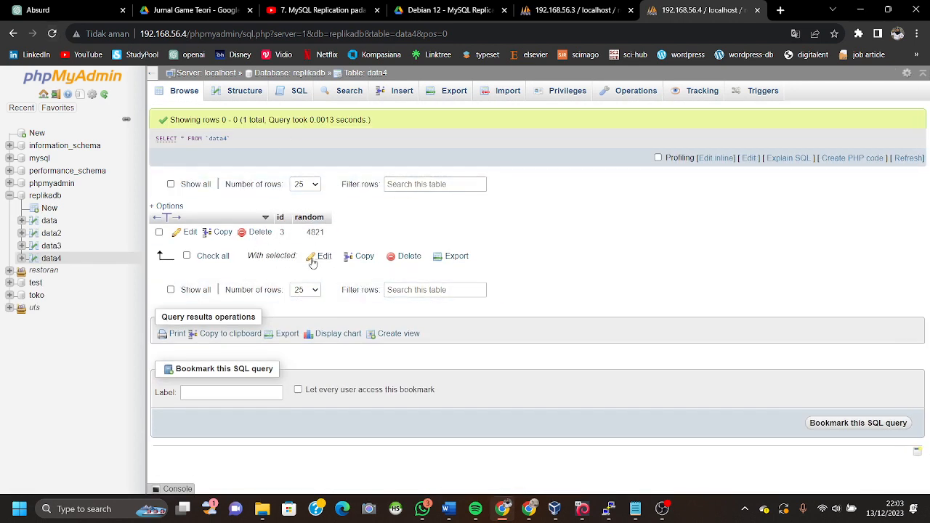
scroll(266, 237, "up", 5)
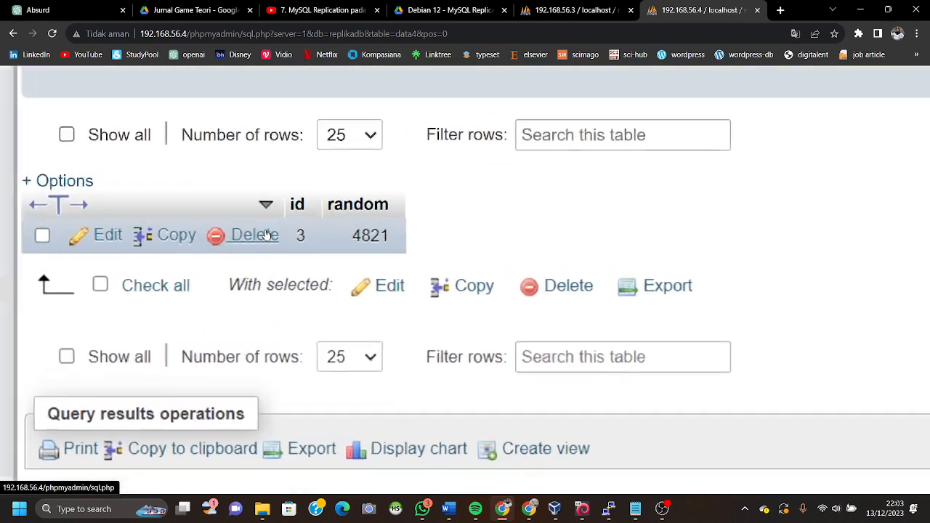
scroll(266, 236, "down", 5)
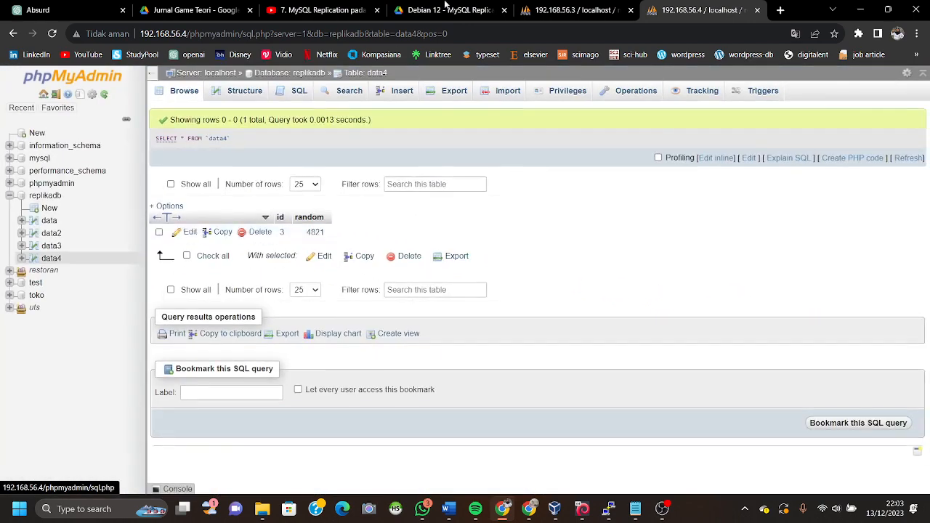
left_click(523, 8)
left_click(470, 234)
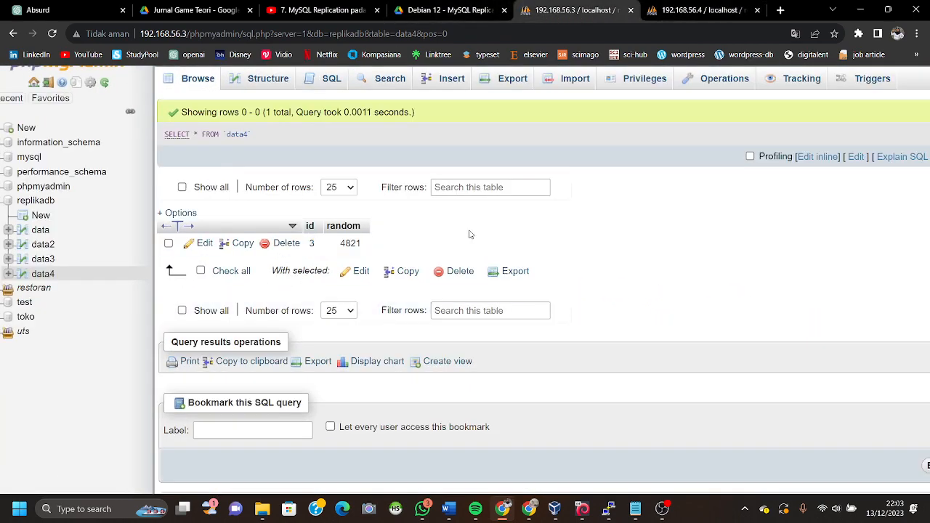
- Review the closing sections of the replication notes, covering skipped errors and disabling the slave, and return to 192.168.56.3
left_click(445, 9)
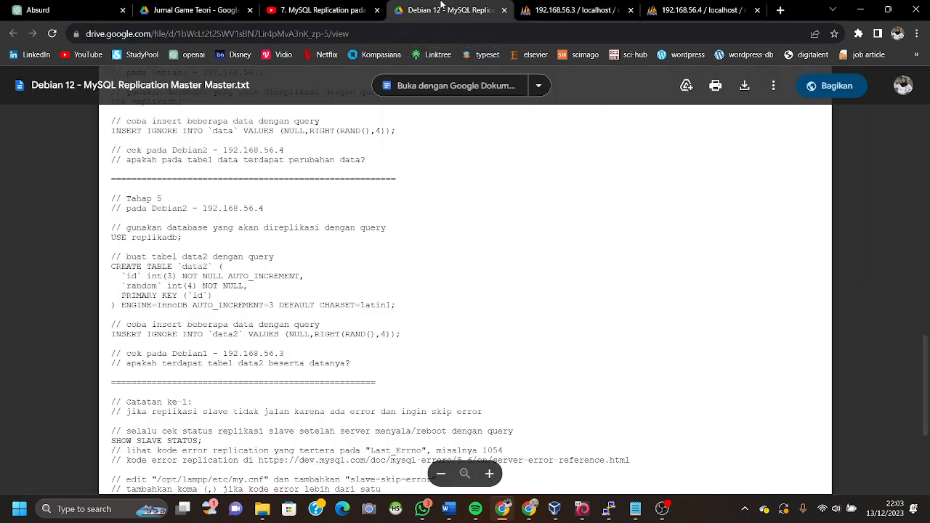
scroll(351, 240, "down", 3)
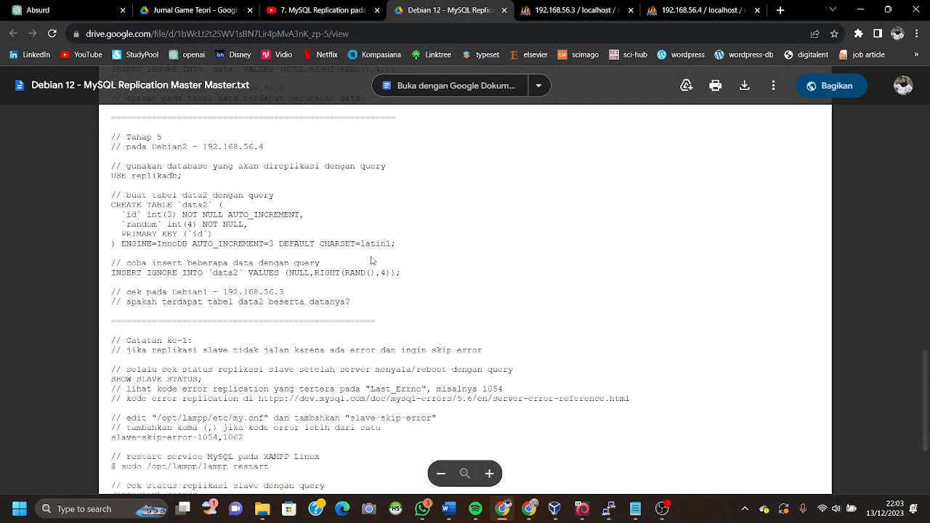
scroll(353, 349, "down", 4)
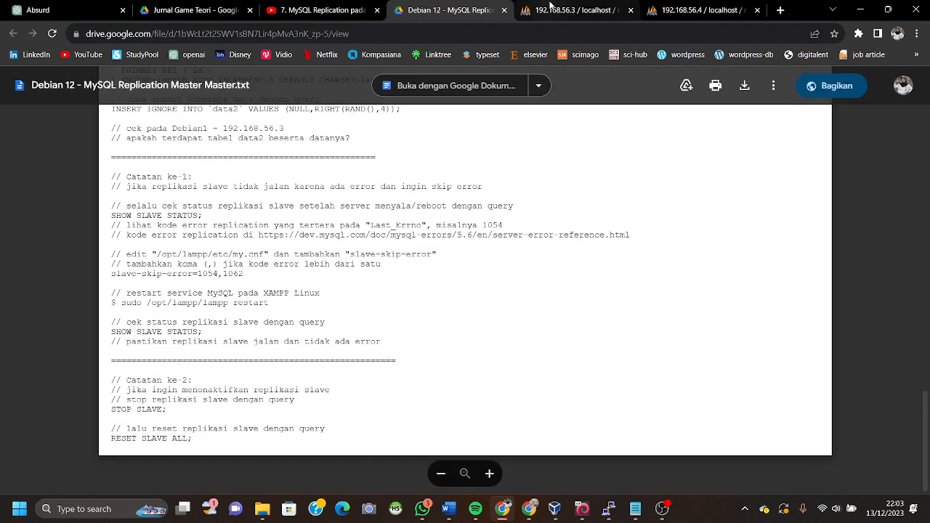
mouse_move(574, 10)
left_mouse_down()
mouse_move(415, 276)
mouse_move(366, 249)
mouse_move(406, 169)
mouse_move(574, 11)
left_mouse_up()
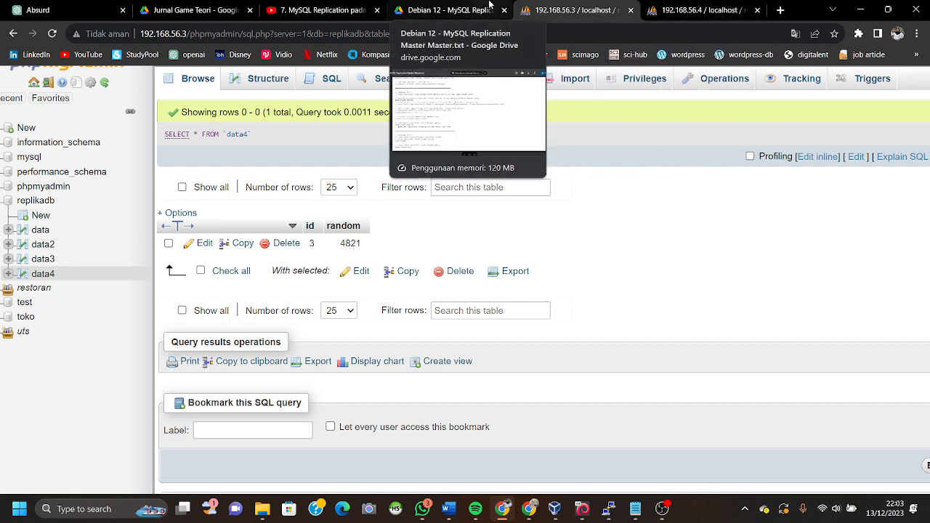
- Examine the notes on disabling slave replication, highlighting the STOP SLAVE and RESET SLAVE ALL queries
left_click(459, 10)
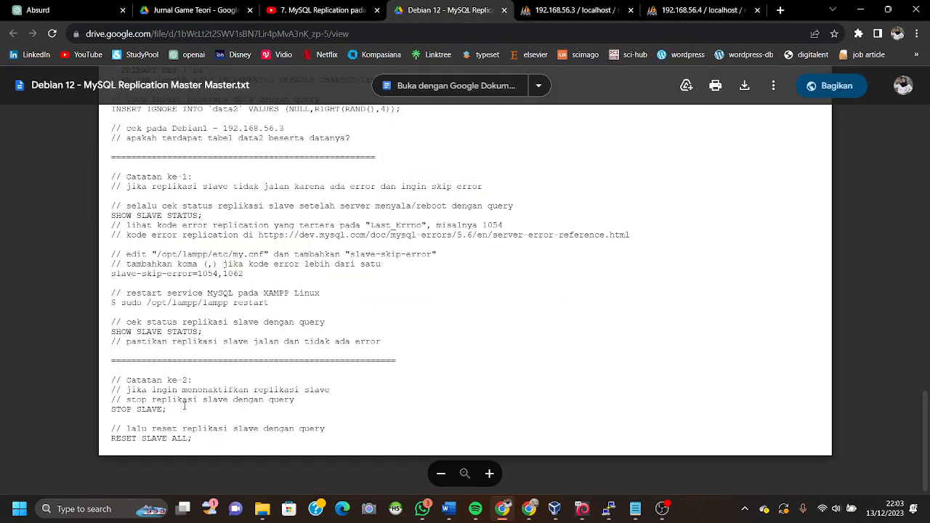
left_click_drag(169, 414, 103, 415)
left_click_drag(172, 412, 101, 412)
left_click(179, 407)
left_click_drag(167, 411, 374, 433)
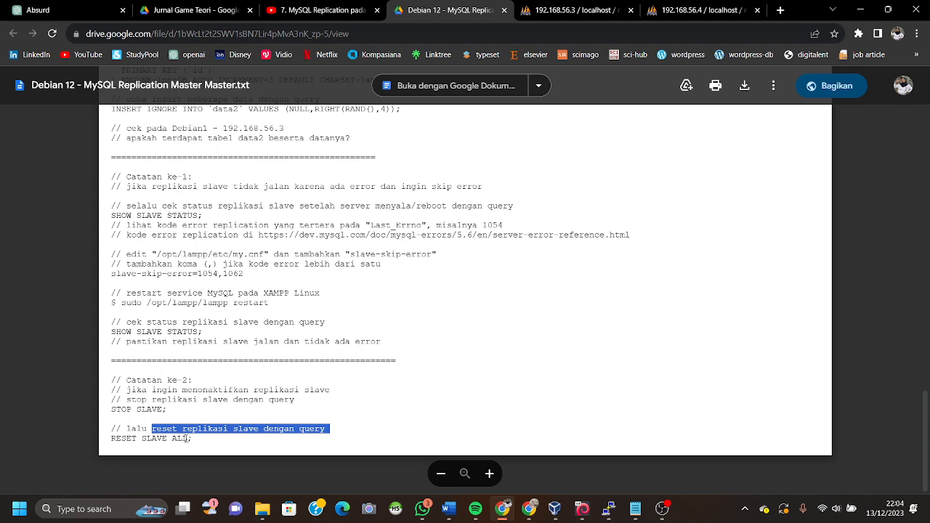
left_click_drag(190, 438, 106, 445)
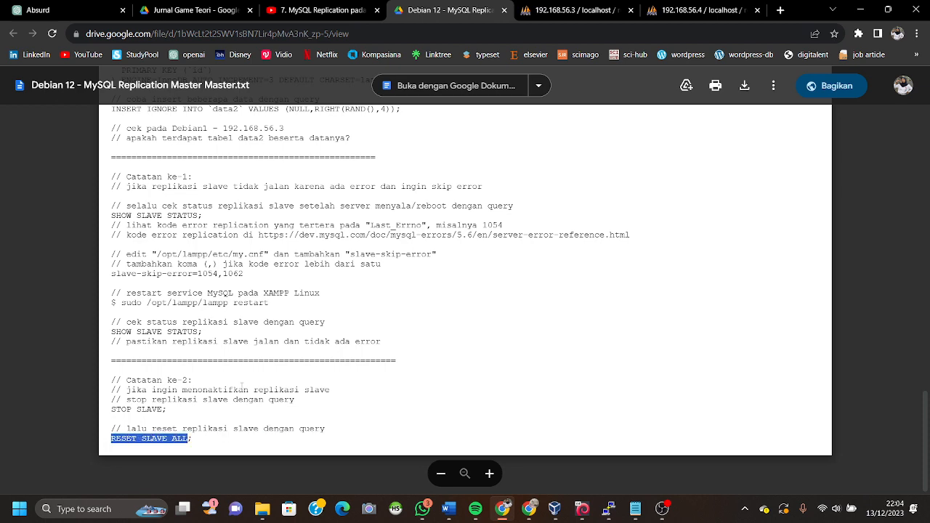
- Check data4 once more on 192.168.56.3 and 192.168.56.4, ending on 192.168.56.3
left_click(533, 8)
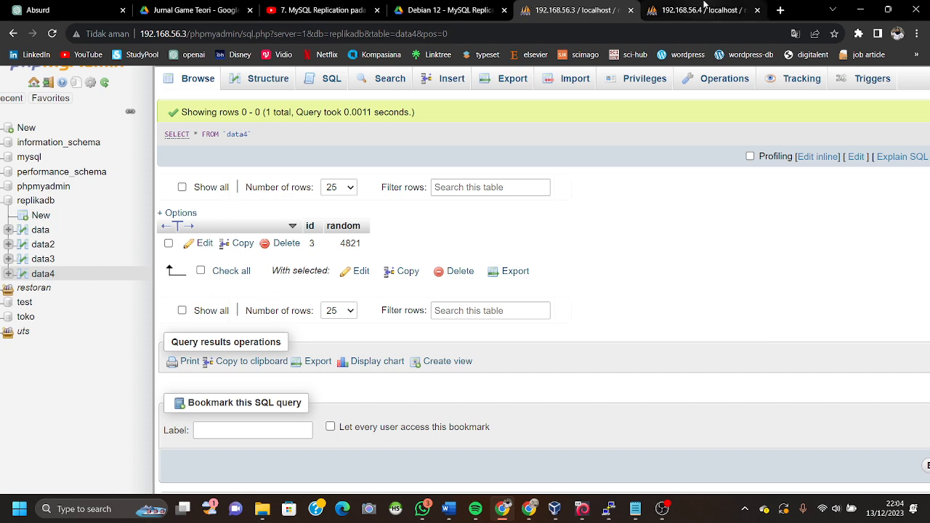
left_click(703, 7)
left_click(563, 7)
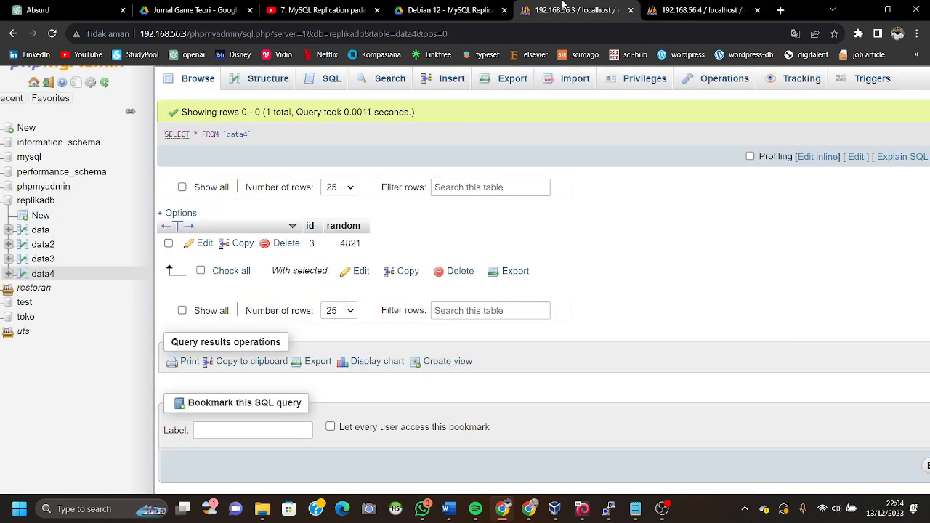